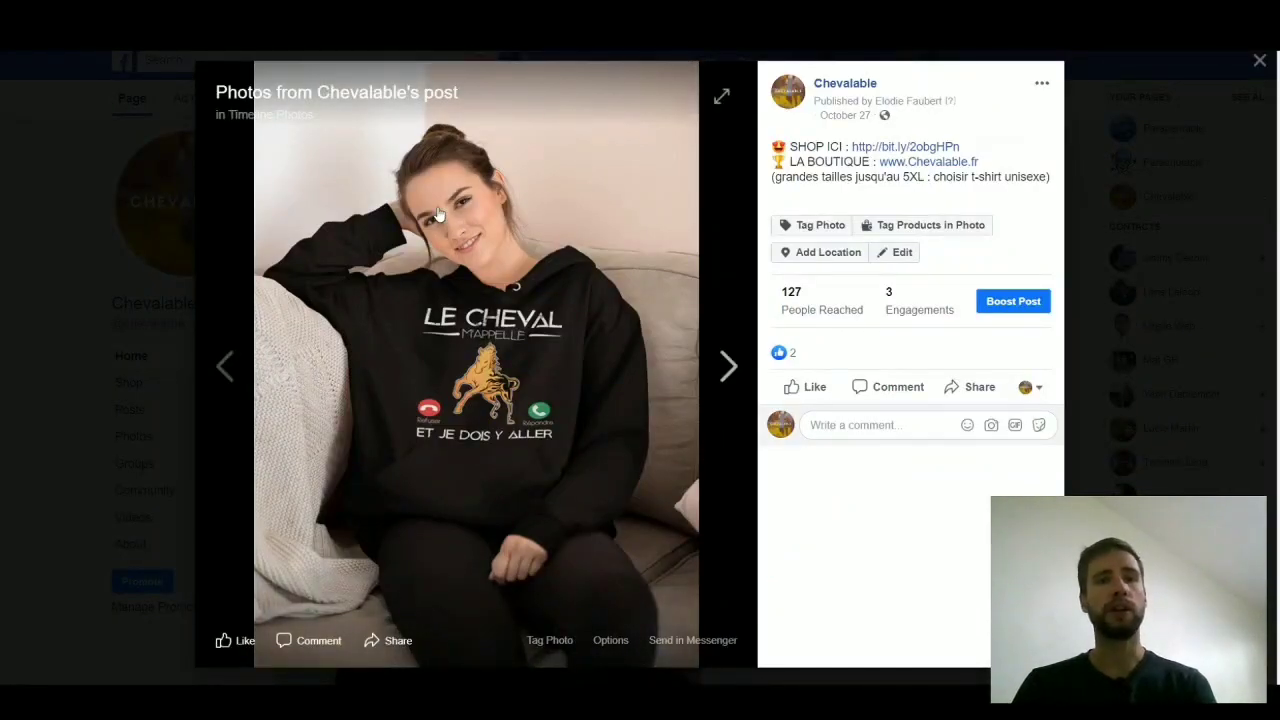
{"action": "left_click", "coordinate": [376, 199]}
{"action": "left_click", "coordinate": [366, 533]}
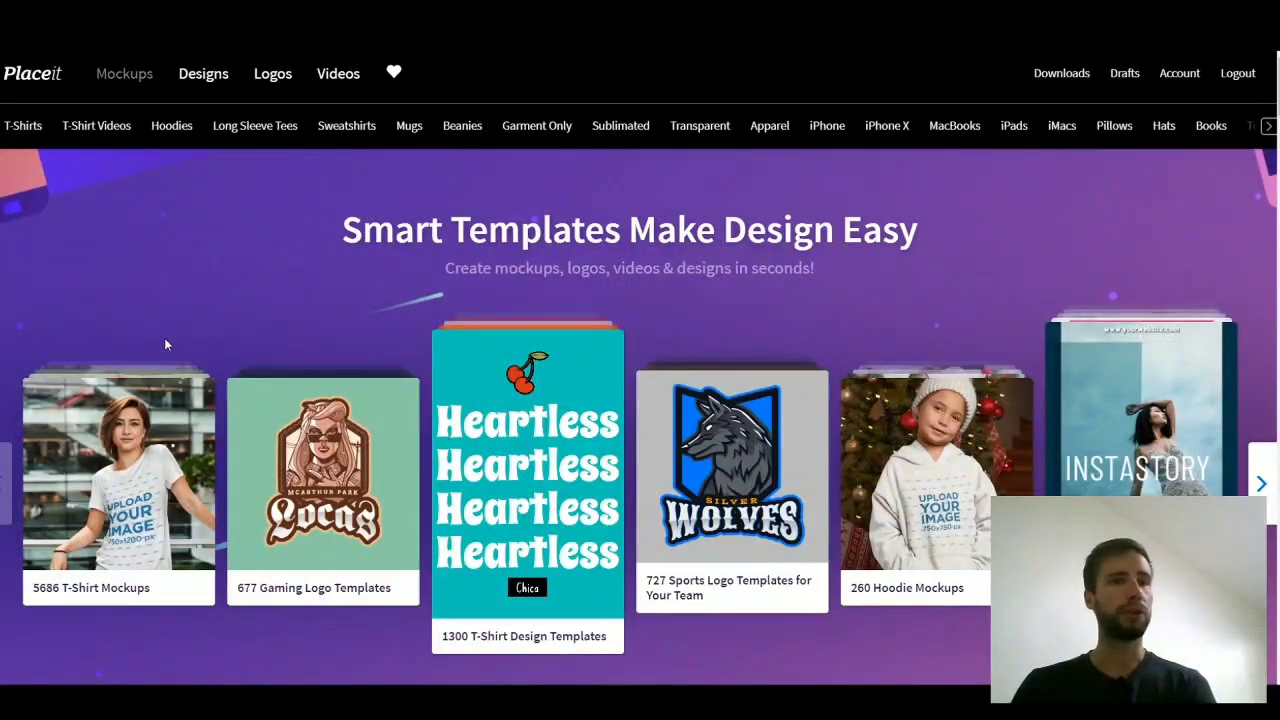
Browse the T-shirt mockups and open the template of the short-haired woman at a city street.
{"action": "left_click", "coordinate": [20, 127]}
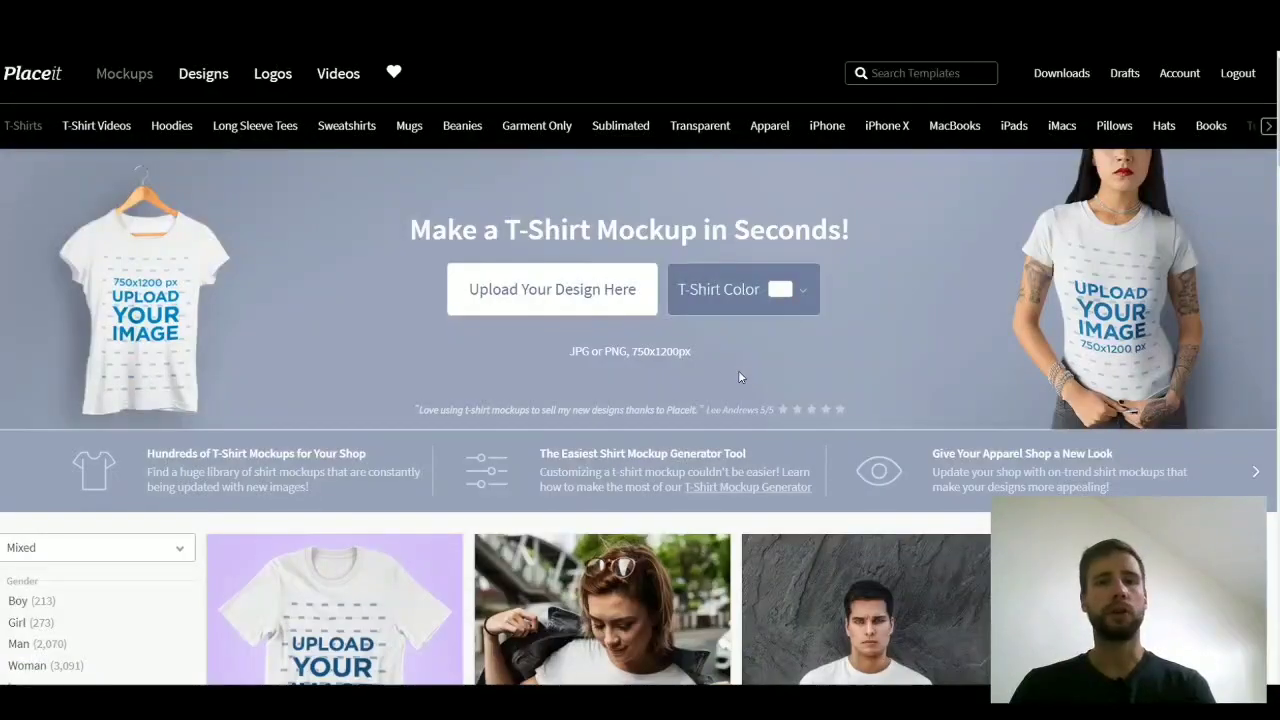
{"action": "scroll", "coordinate": [739, 373], "scroll_direction": "down", "scroll_amount": 10}
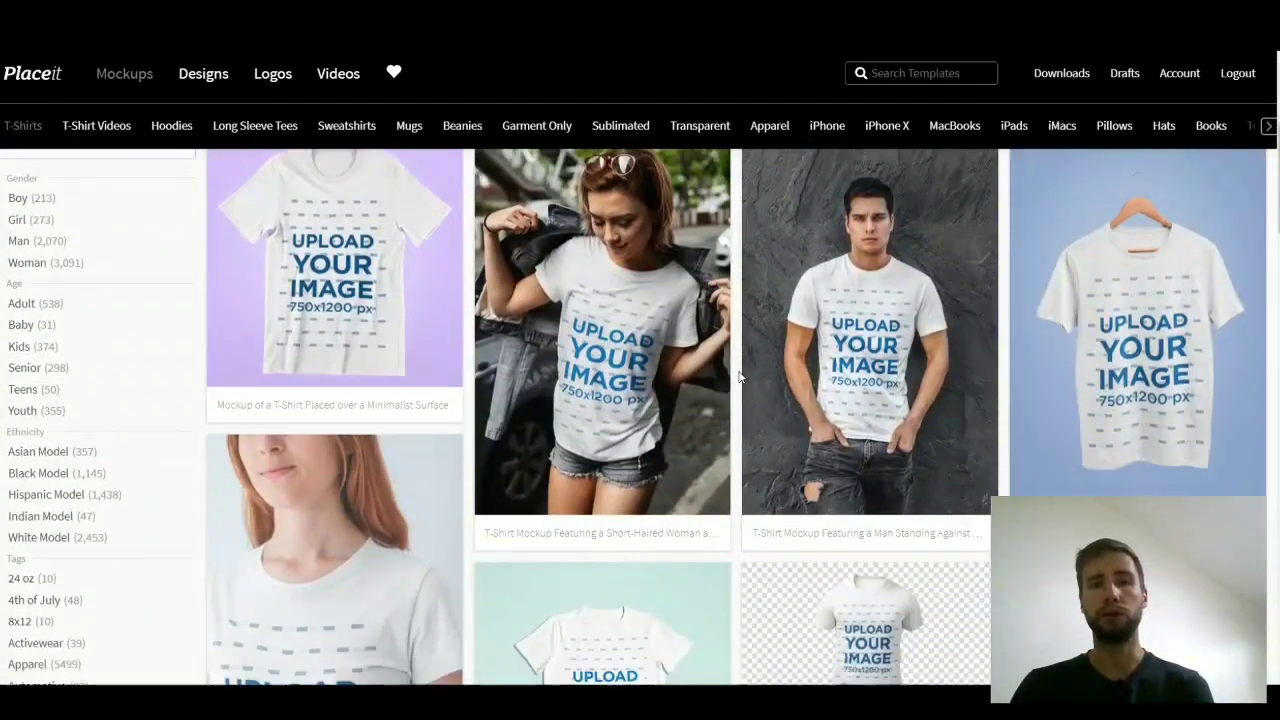
{"action": "scroll", "coordinate": [739, 377], "scroll_direction": "up", "scroll_amount": 5}
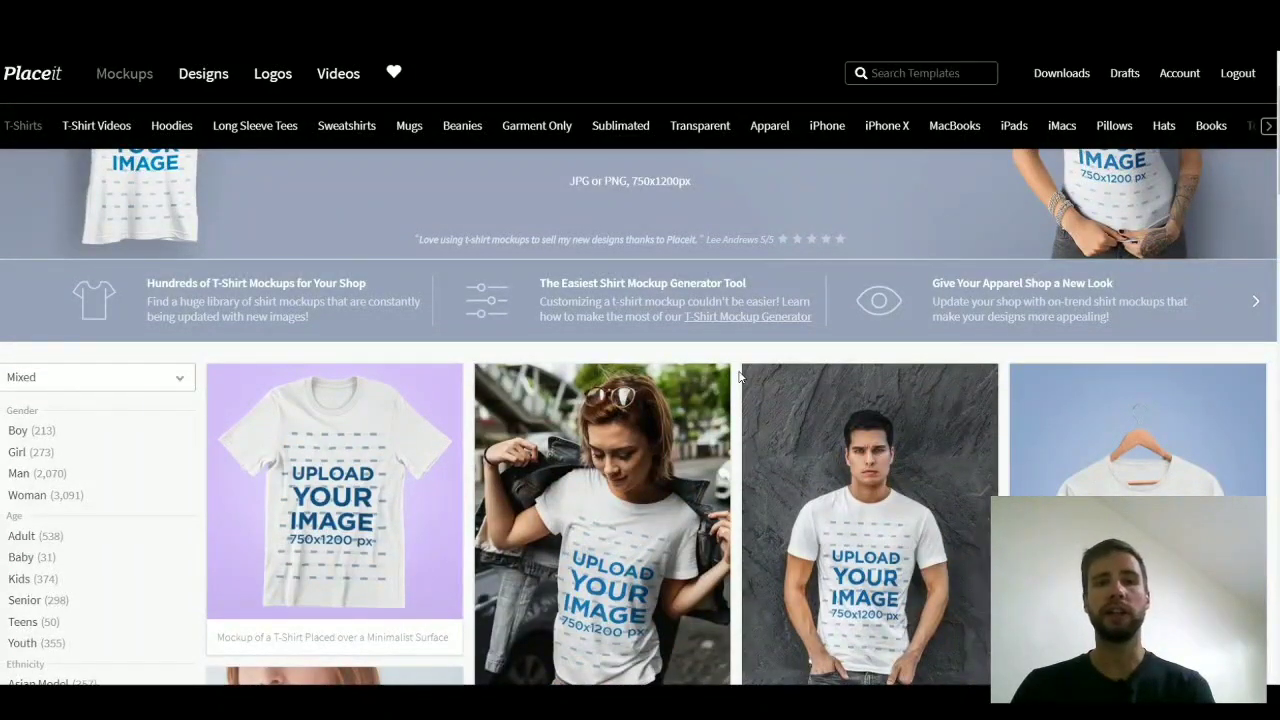
{"action": "scroll", "coordinate": [739, 377], "scroll_direction": "down", "scroll_amount": 5}
{"action": "scroll", "coordinate": [739, 377], "scroll_direction": "up", "scroll_amount": 3}
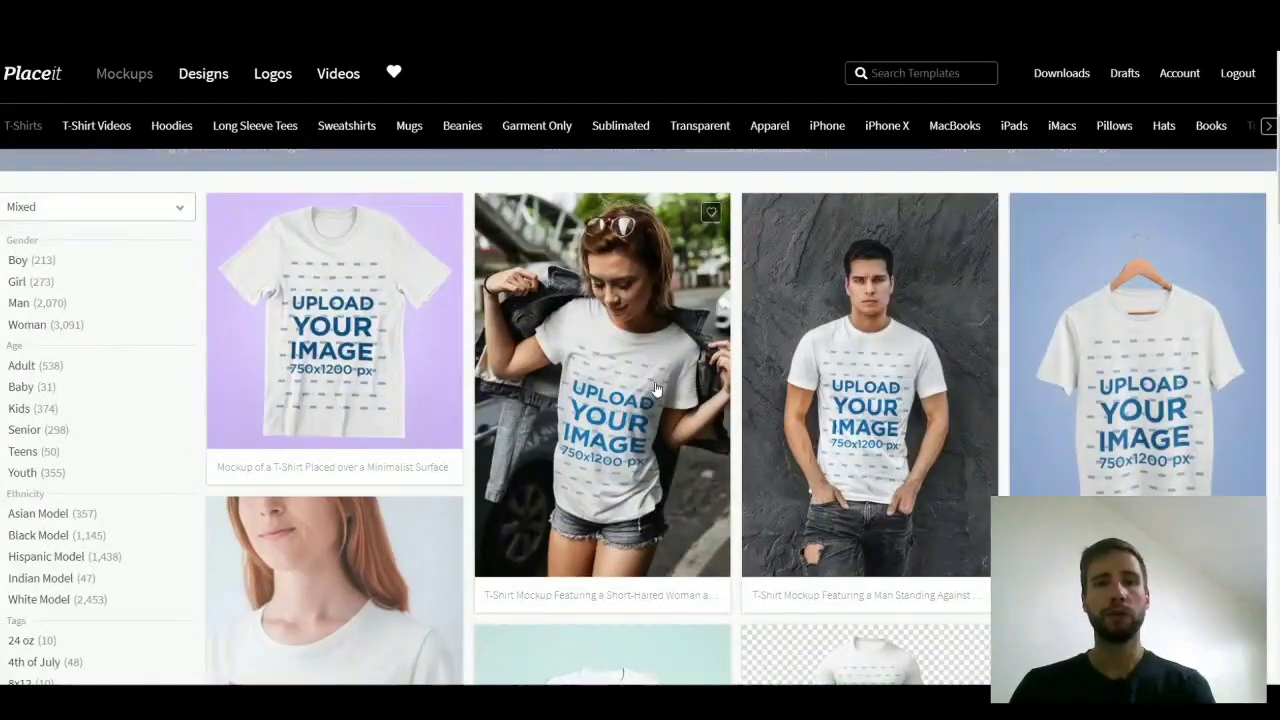
{"action": "right_click", "coordinate": [656, 388]}
{"action": "left_click", "coordinate": [548, 376]}
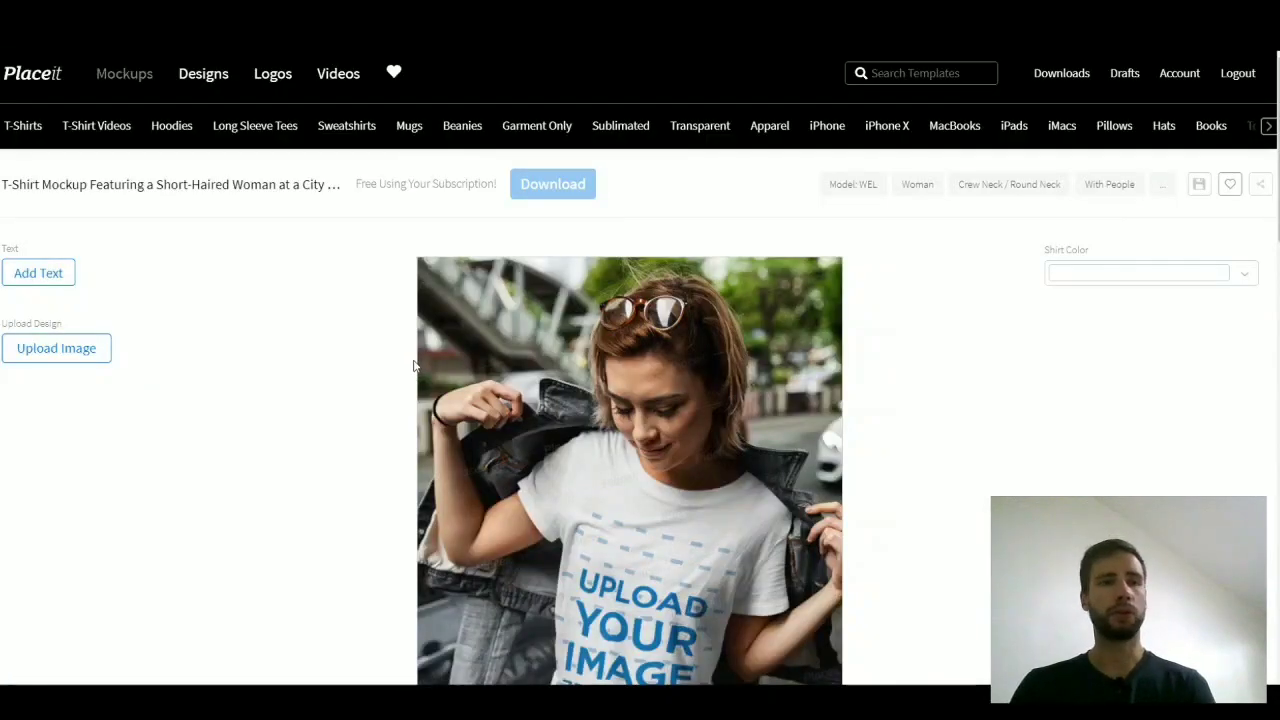
Set the shirt color of the mockup to black (#000000).
{"action": "scroll", "coordinate": [415, 365], "scroll_direction": "down", "scroll_amount": 1}
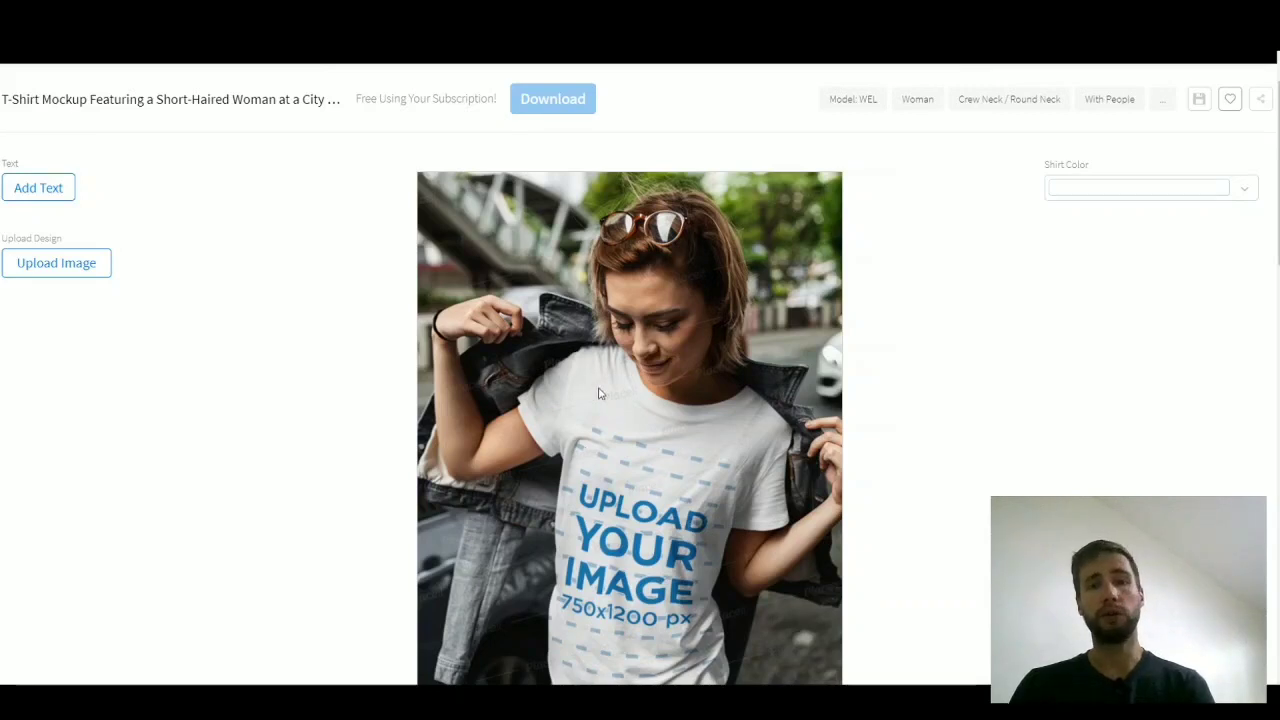
{"action": "left_click", "coordinate": [1139, 200]}
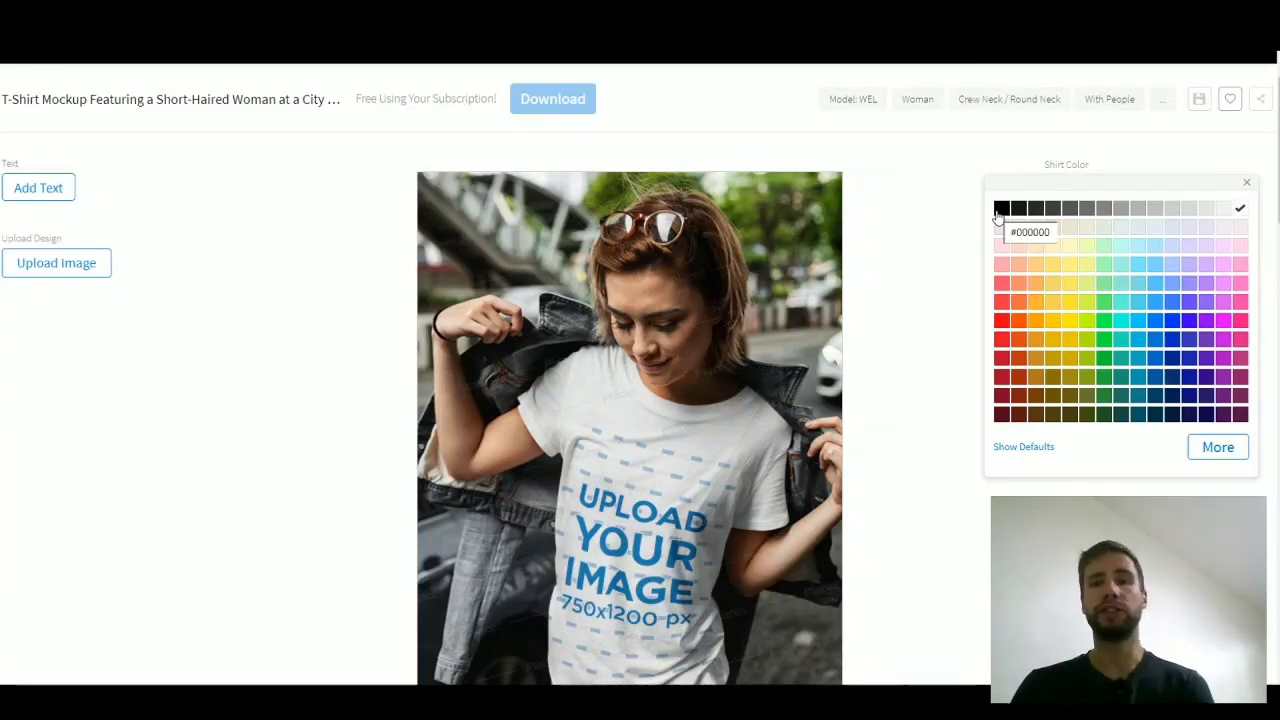
{"action": "left_click", "coordinate": [1000, 210]}
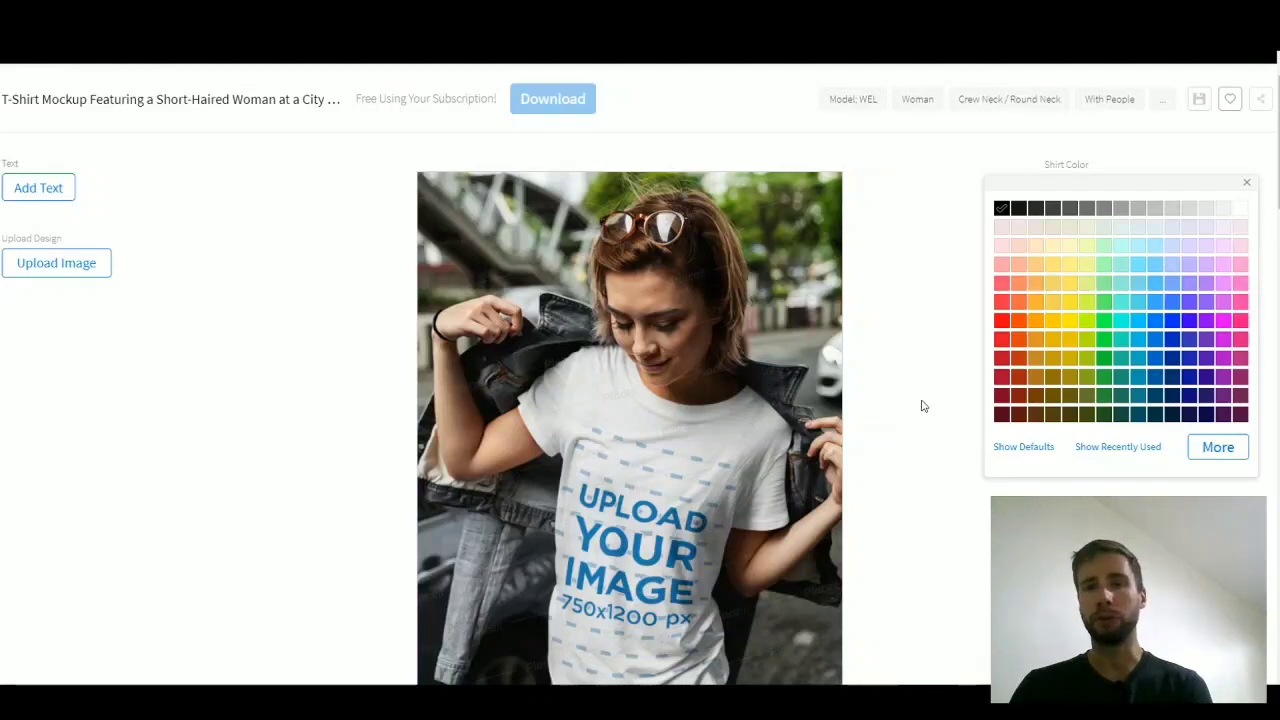
{"action": "left_click", "coordinate": [943, 434]}
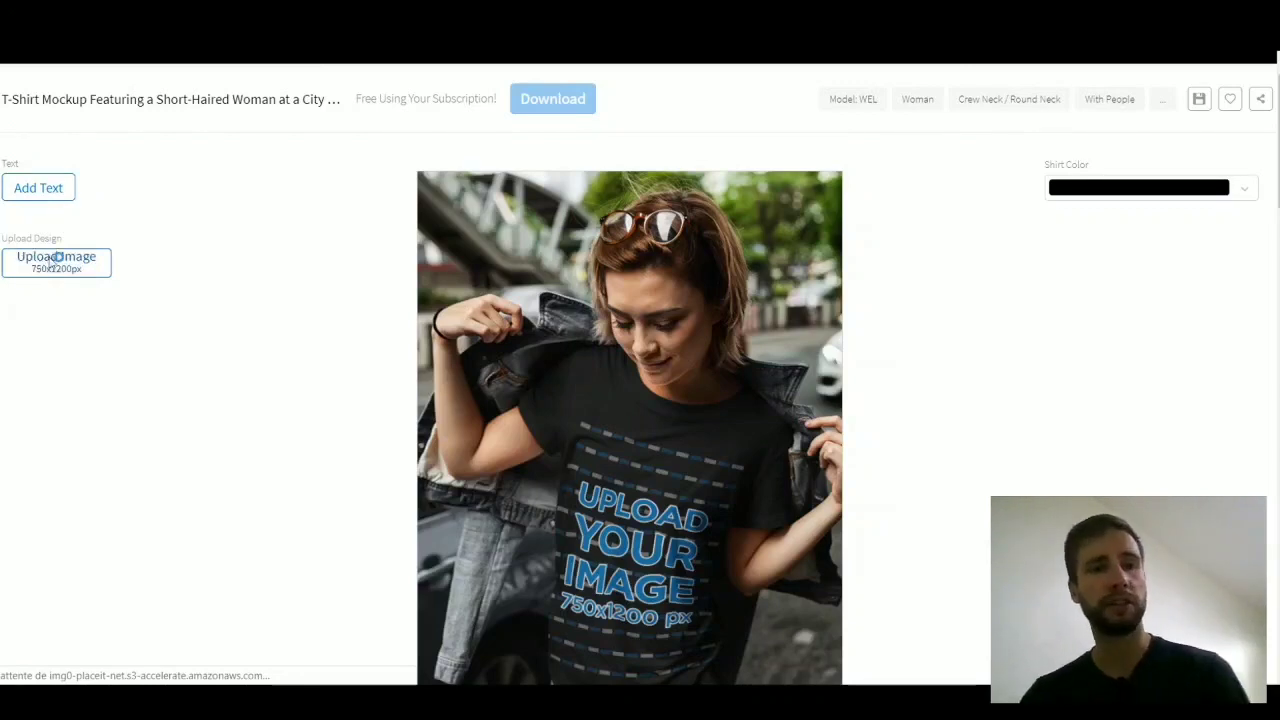
Upload apero.png from the Desktop as the shirt design.
{"action": "left_click", "coordinate": [96, 257]}
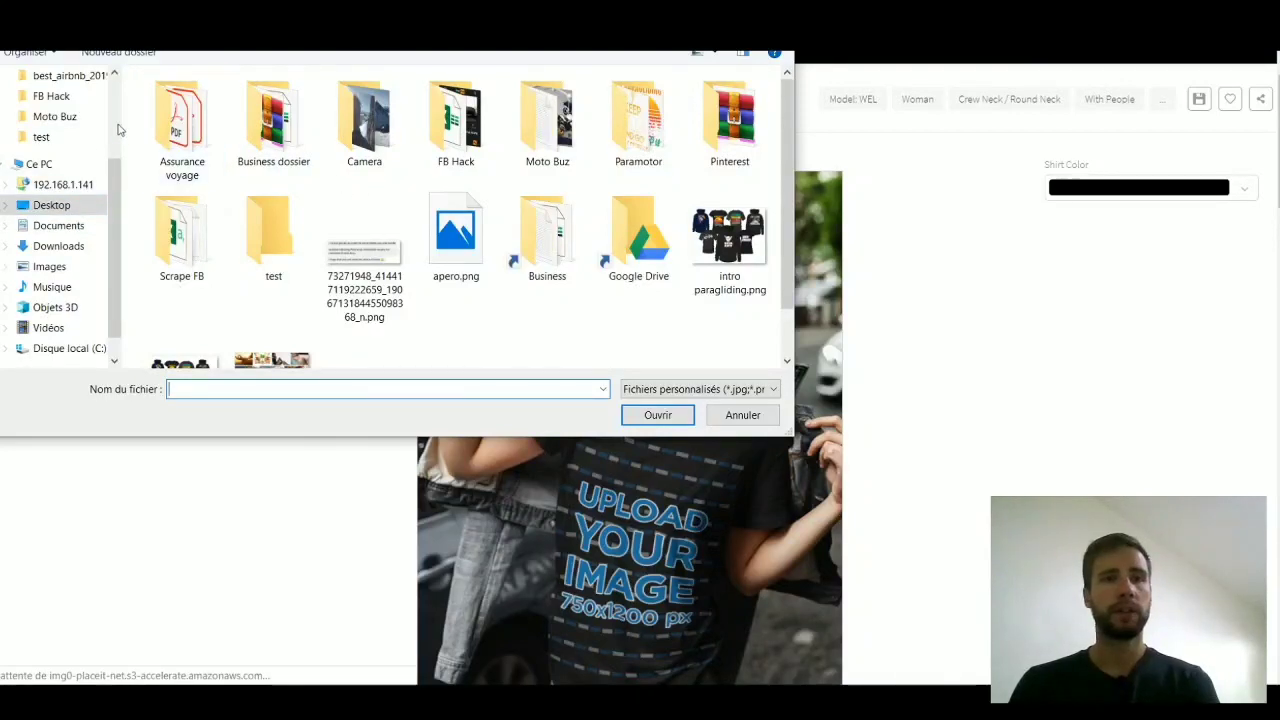
{"action": "scroll", "coordinate": [274, 234], "scroll_direction": "down", "scroll_amount": 1}
{"action": "left_click", "coordinate": [435, 222]}
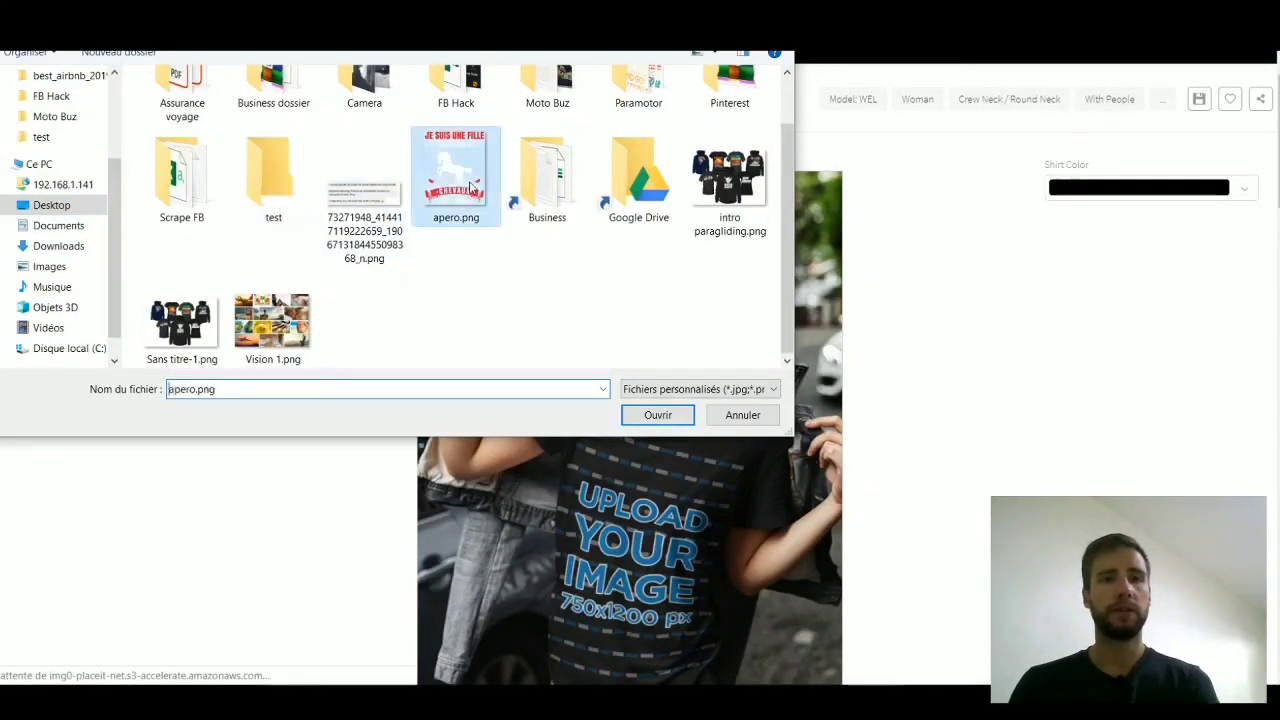
{"action": "left_click", "coordinate": [652, 419]}
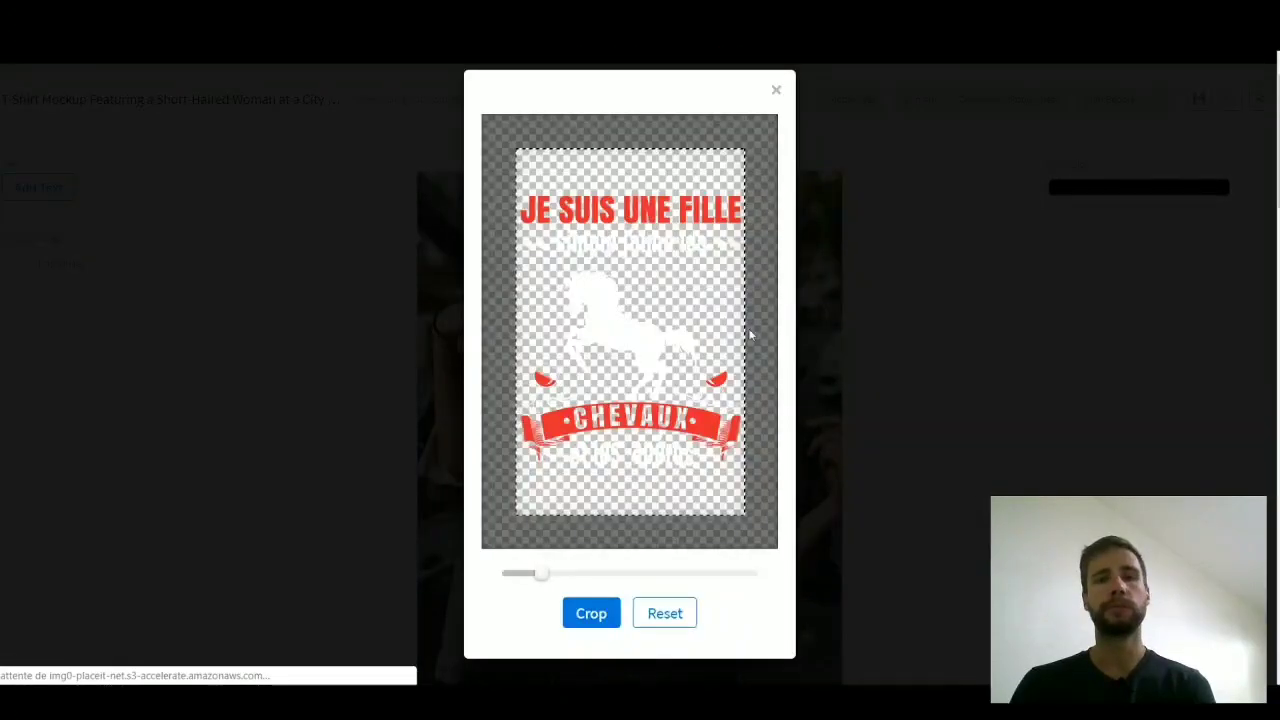
Move the design slightly up inside the crop frame, apply the crop and check the result on the shirt.
{"action": "left_click_drag", "start_coordinate": [641, 370], "coordinate": [641, 350]}
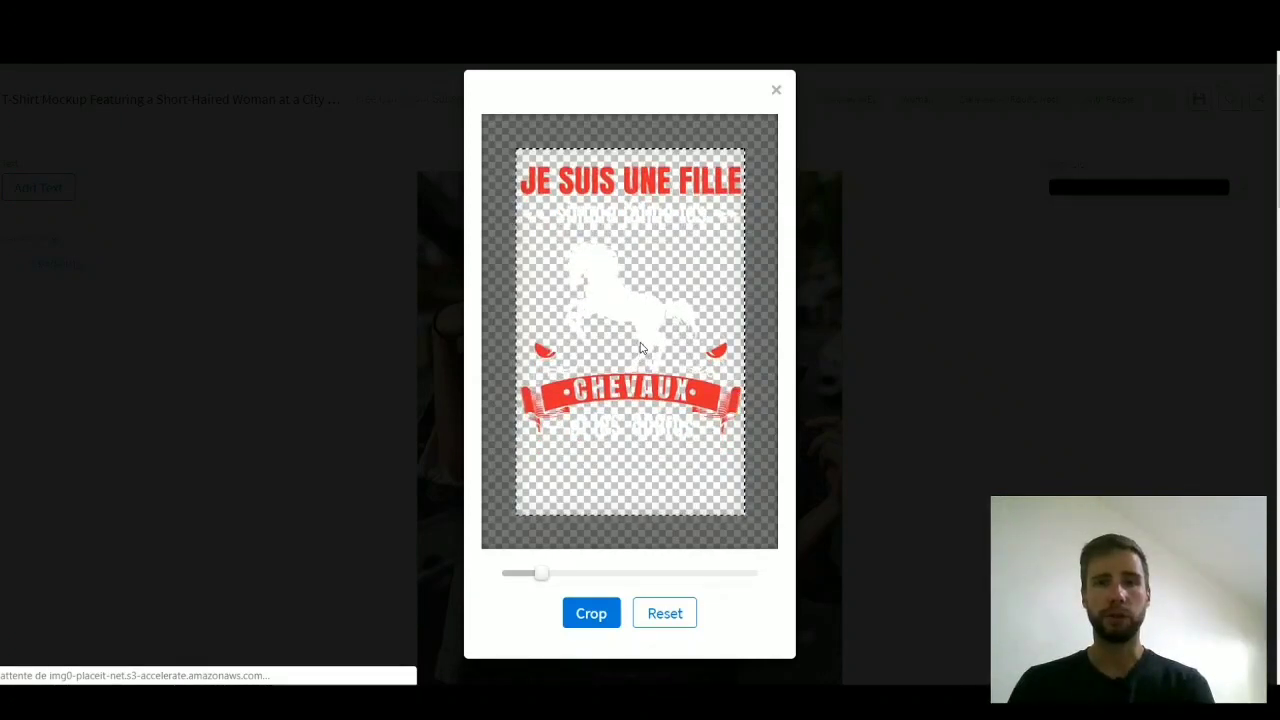
{"action": "left_click", "coordinate": [600, 614]}
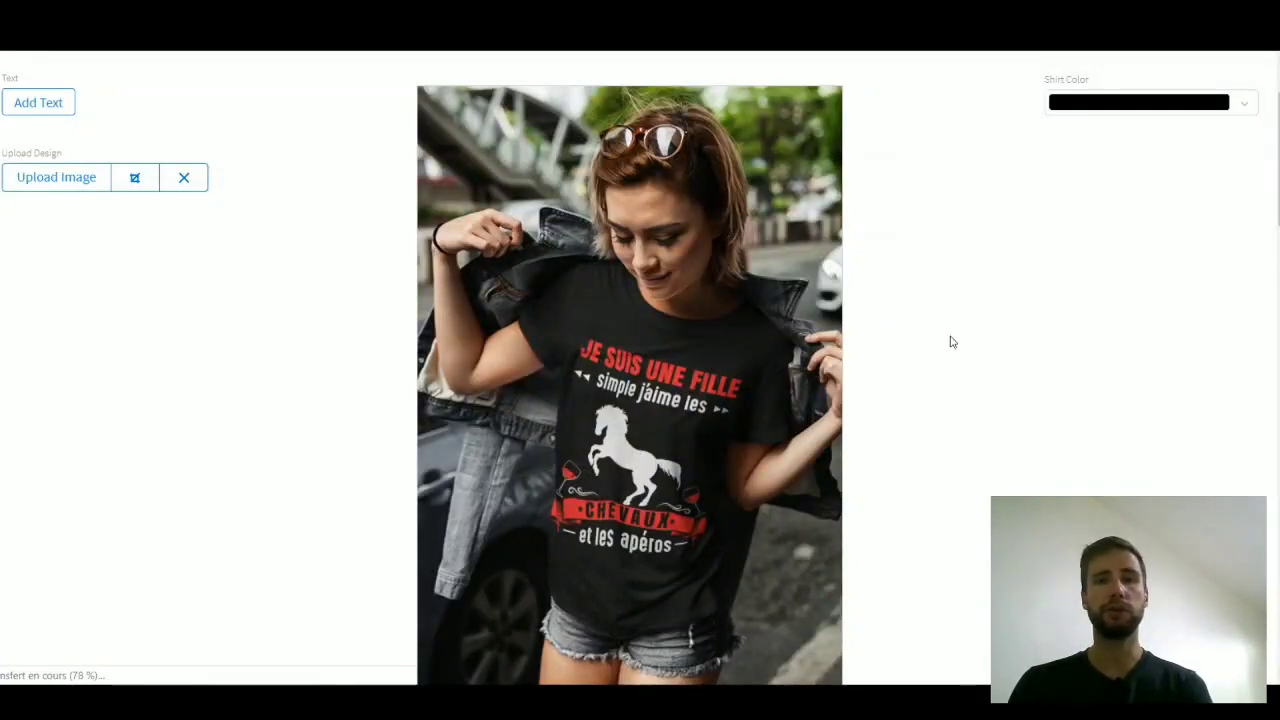
{"action": "scroll", "coordinate": [952, 342], "scroll_direction": "up", "scroll_amount": 2}
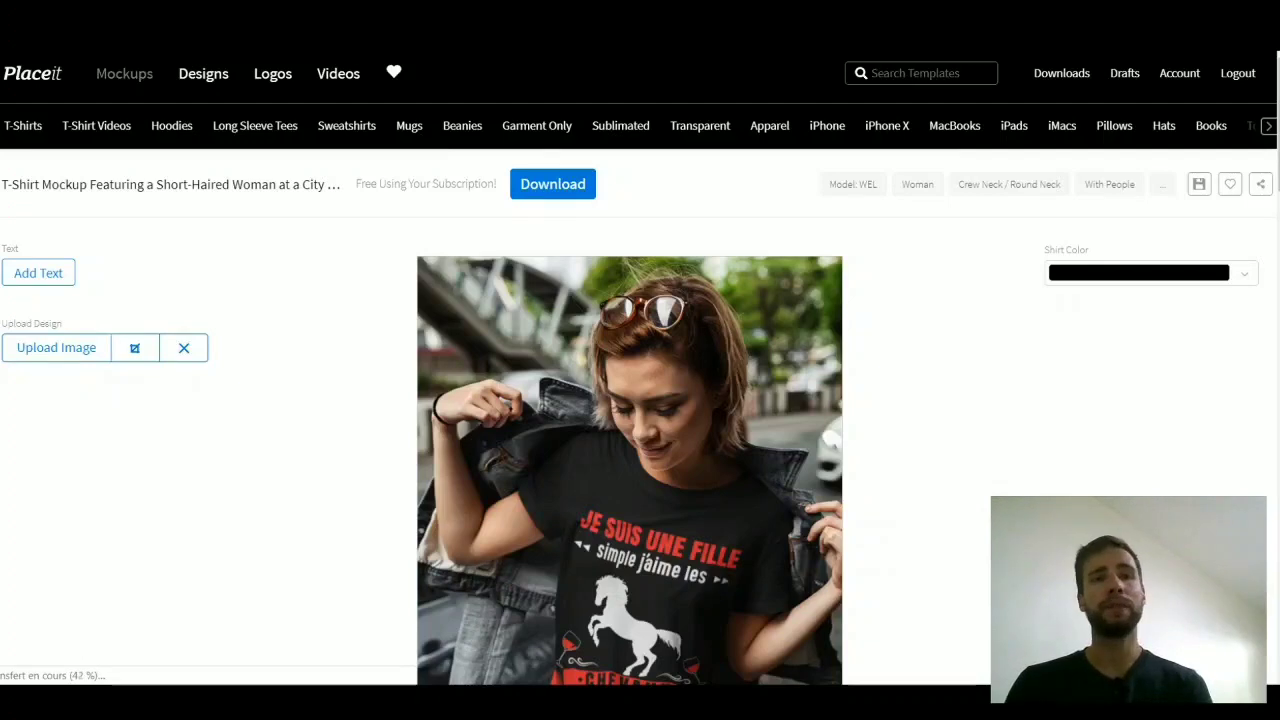
{"action": "scroll", "coordinate": [624, 477], "scroll_direction": "down", "scroll_amount": 2}
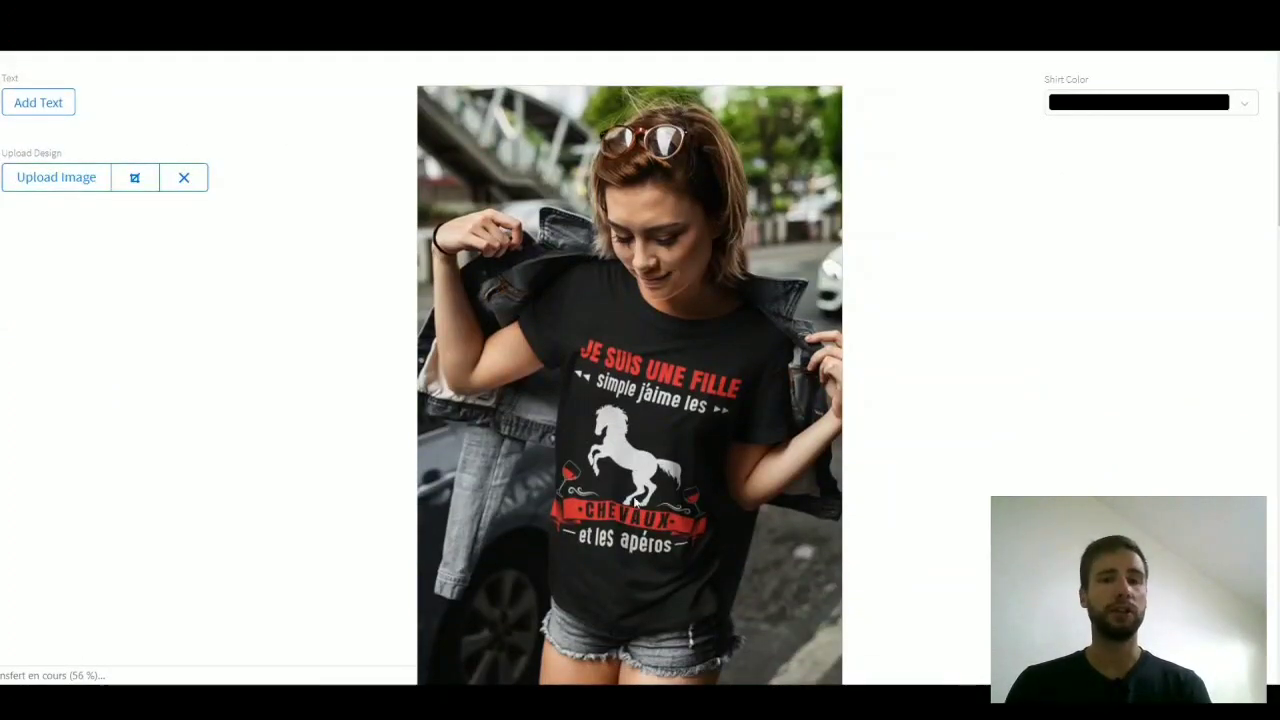
Return to the T-shirt mockup gallery, set its T-shirt color to black and upload the cropped "Je suis une fille" horse design for all templates.
{"action": "key", "text": "alt+Left"}
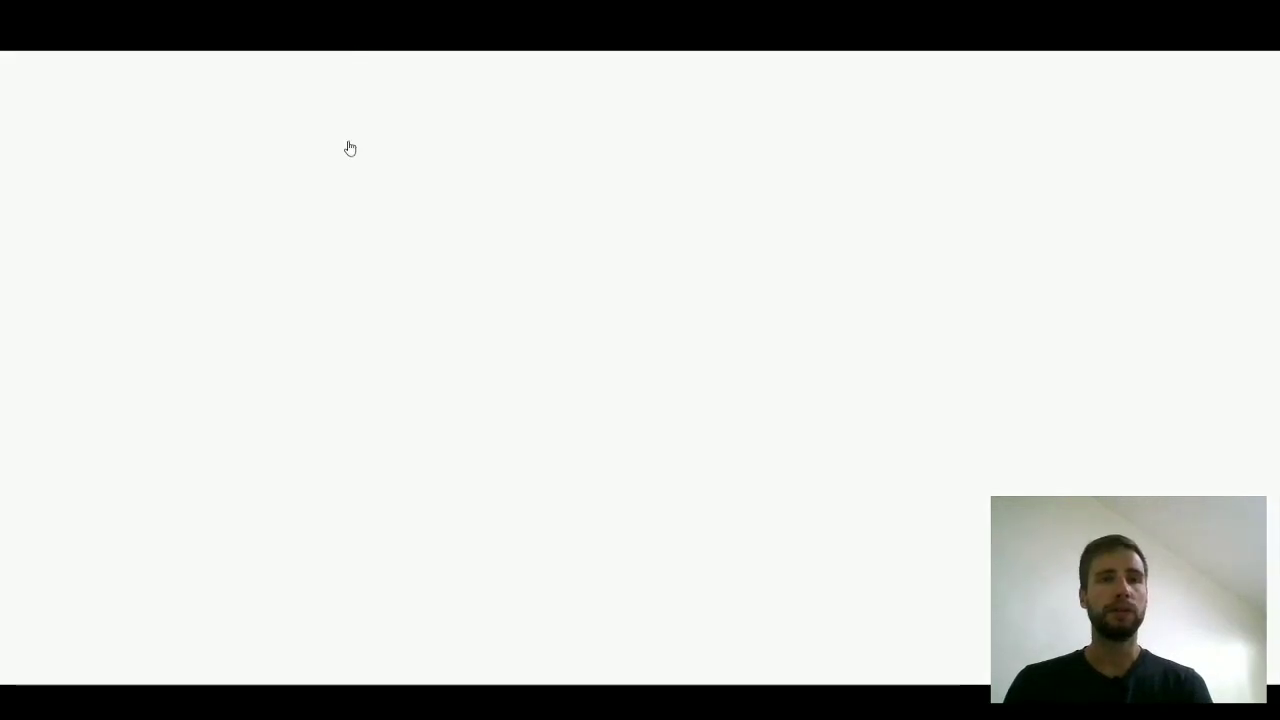
{"action": "scroll", "coordinate": [526, 368], "scroll_direction": "up", "scroll_amount": 2}
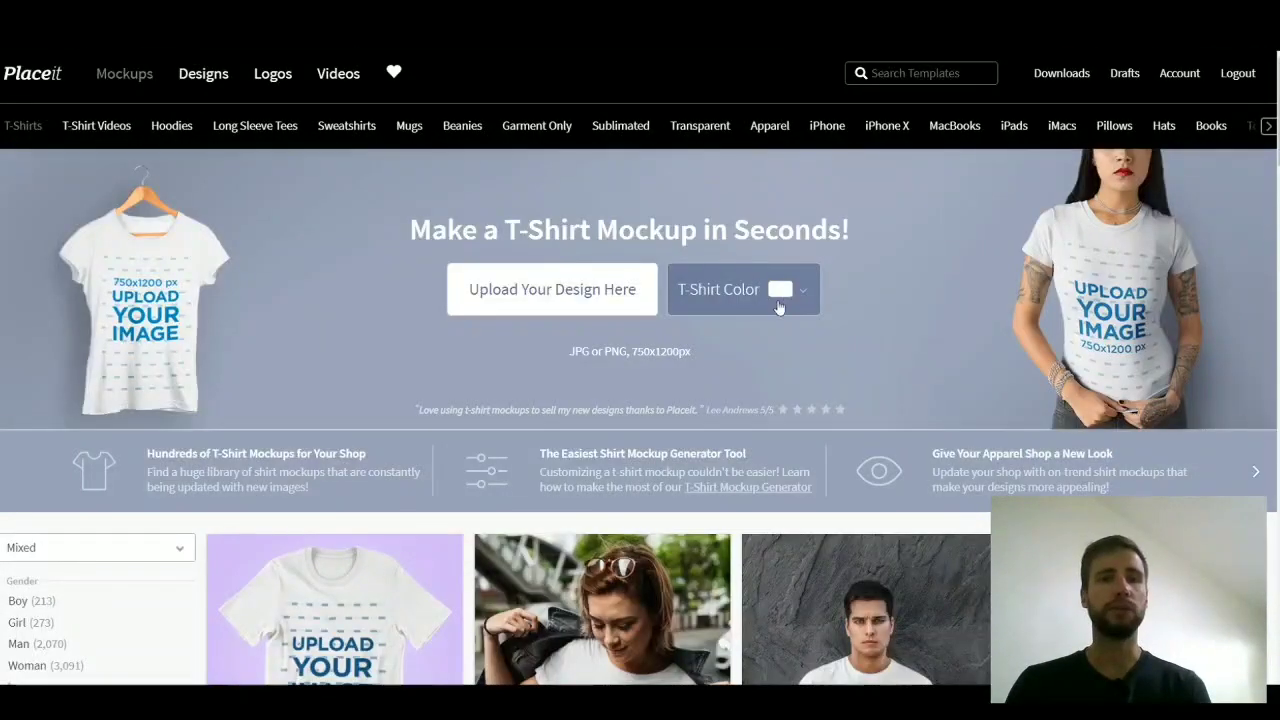
{"action": "left_click", "coordinate": [779, 305]}
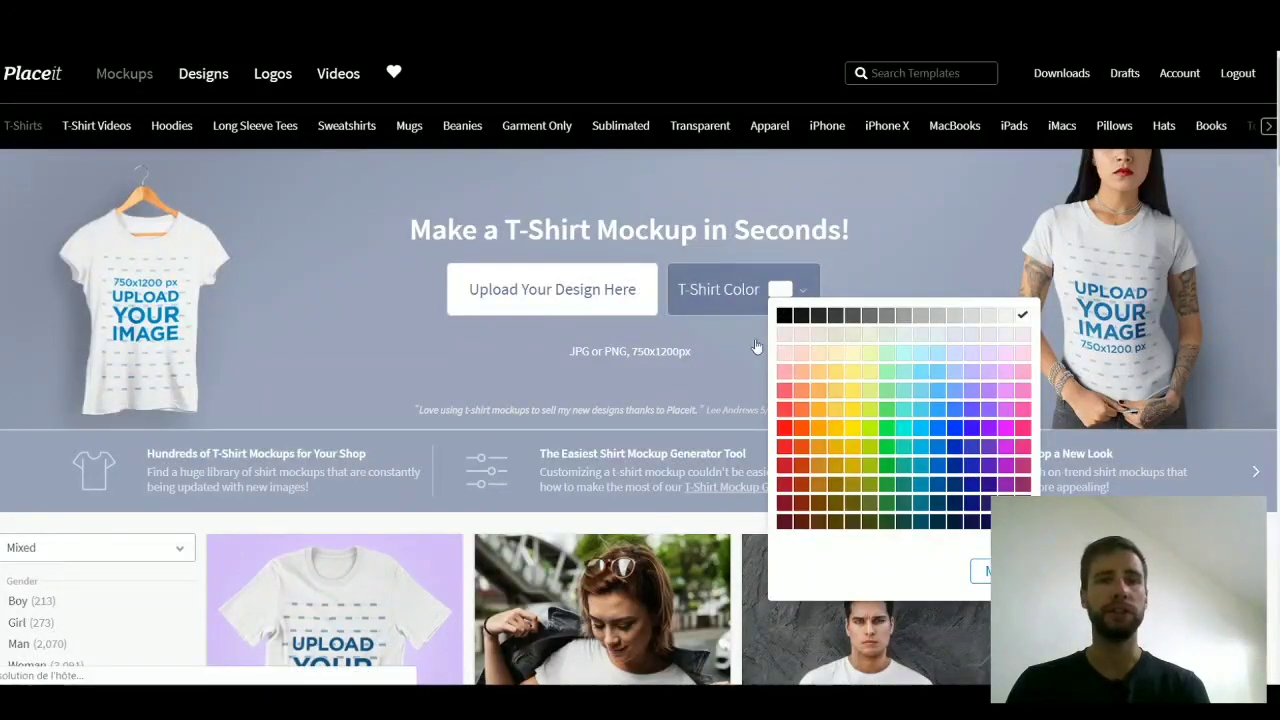
{"action": "left_click", "coordinate": [784, 315]}
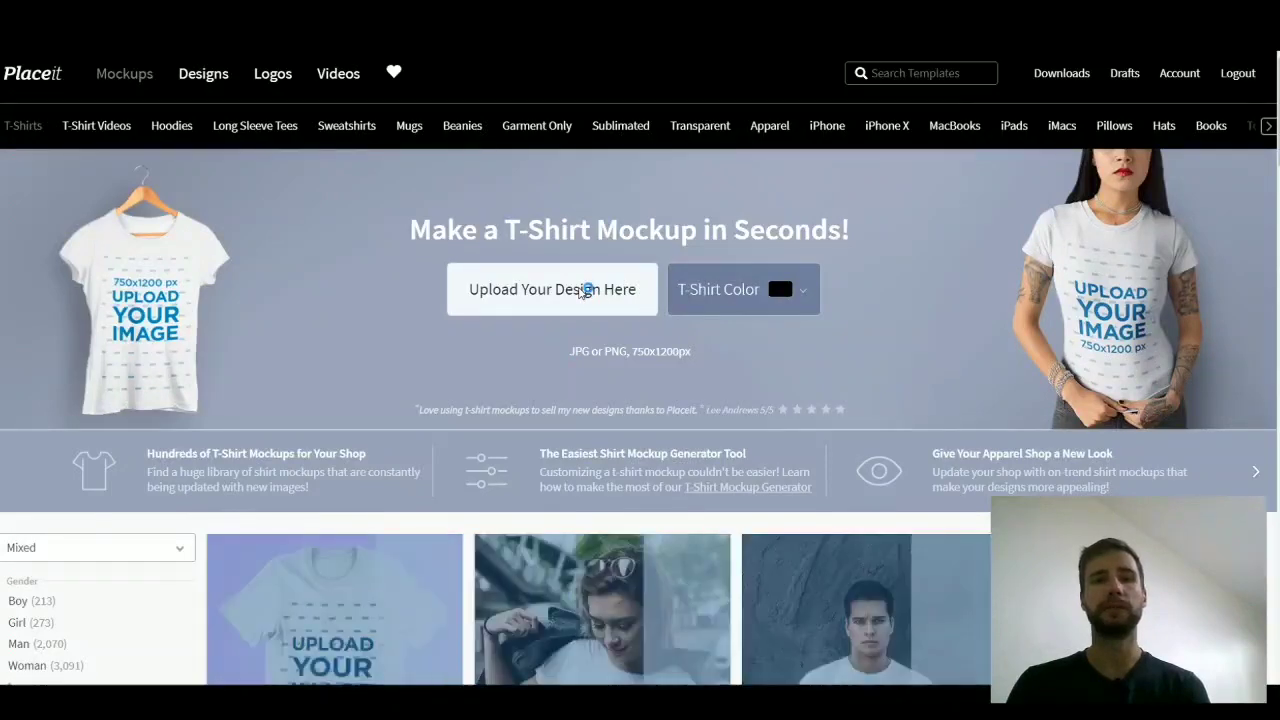
{"action": "left_click", "coordinate": [580, 291]}
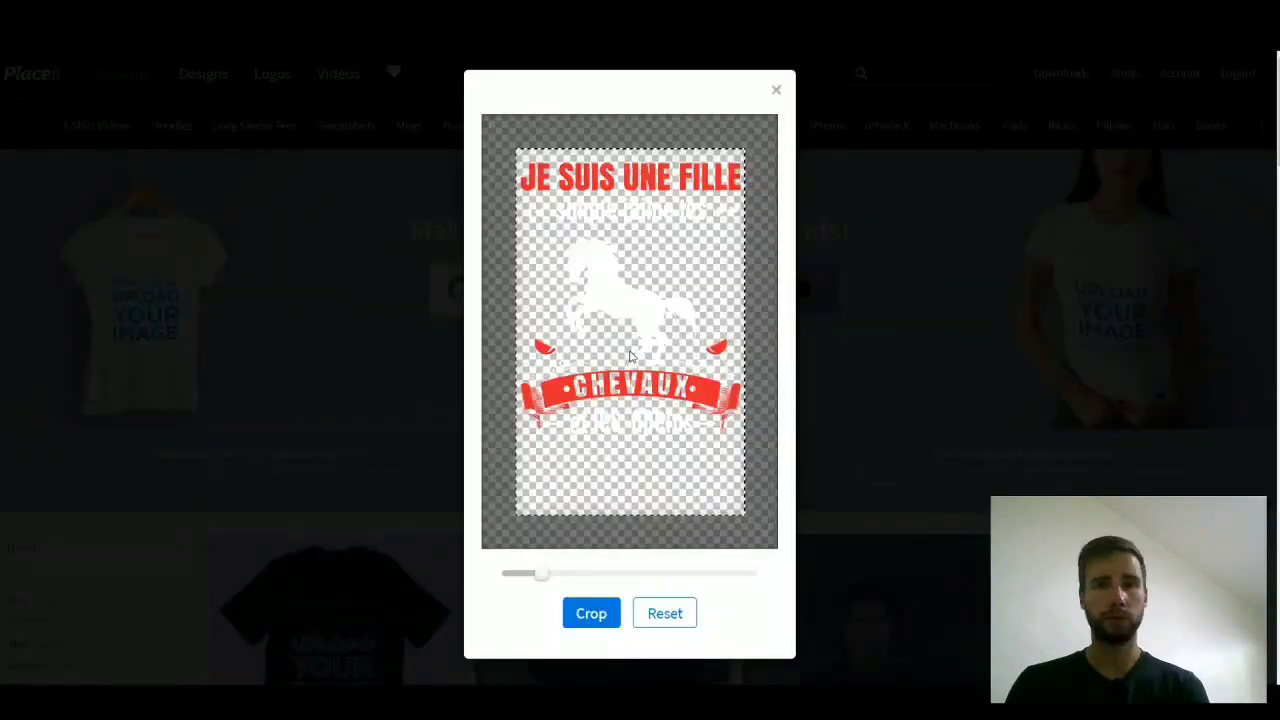
{"action": "left_click", "coordinate": [590, 620]}
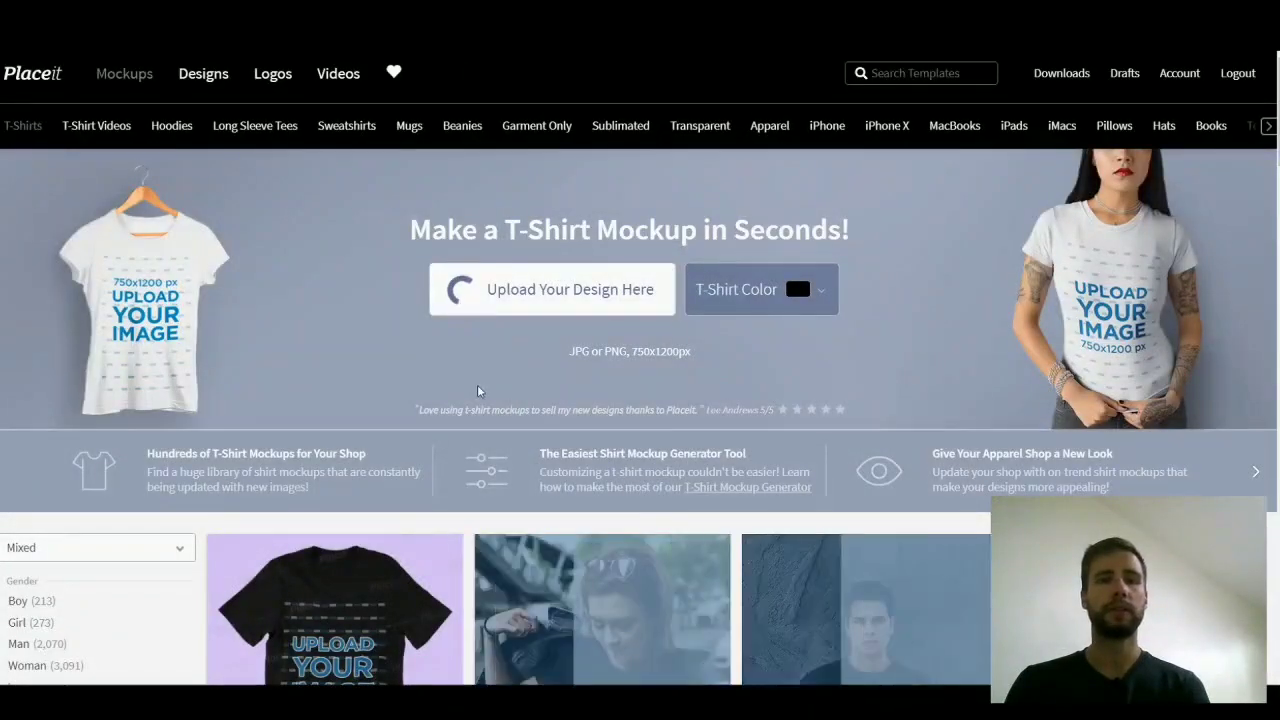
Look through the T-shirt mockup gallery and its gender, age, ethnicity and tag filters, examining the template previews with the black shirts and uploaded design.
{"action": "scroll", "coordinate": [477, 384], "scroll_direction": "down", "scroll_amount": 2}
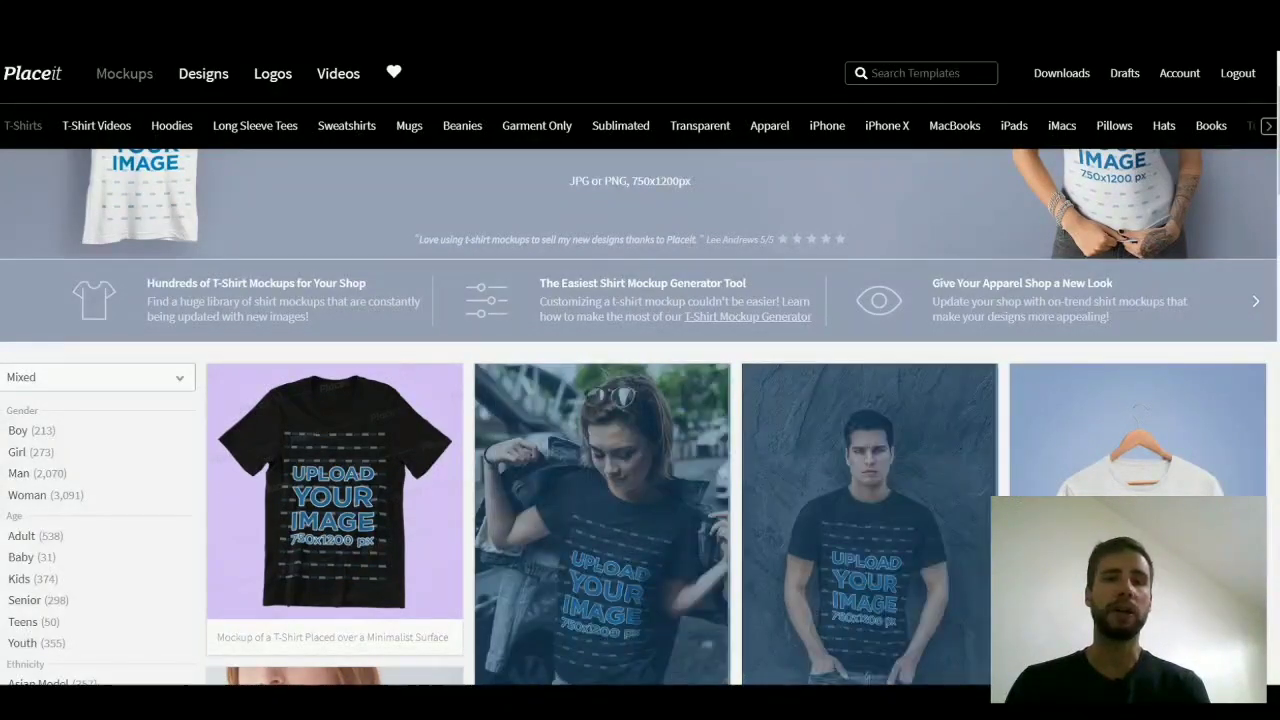
{"action": "scroll", "coordinate": [640, 417], "scroll_direction": "down", "scroll_amount": 6}
{"action": "scroll", "coordinate": [730, 417], "scroll_direction": "down", "scroll_amount": 15}
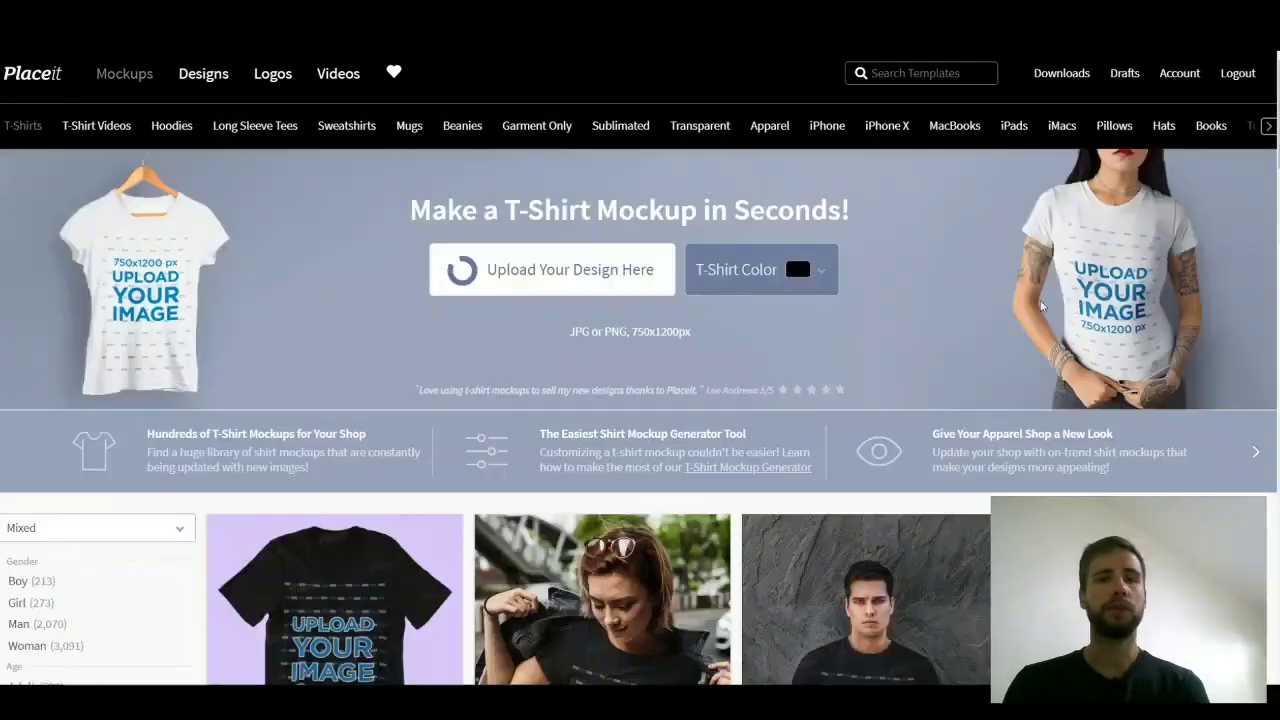
{"action": "scroll", "coordinate": [795, 241], "scroll_direction": "down", "scroll_amount": 3}
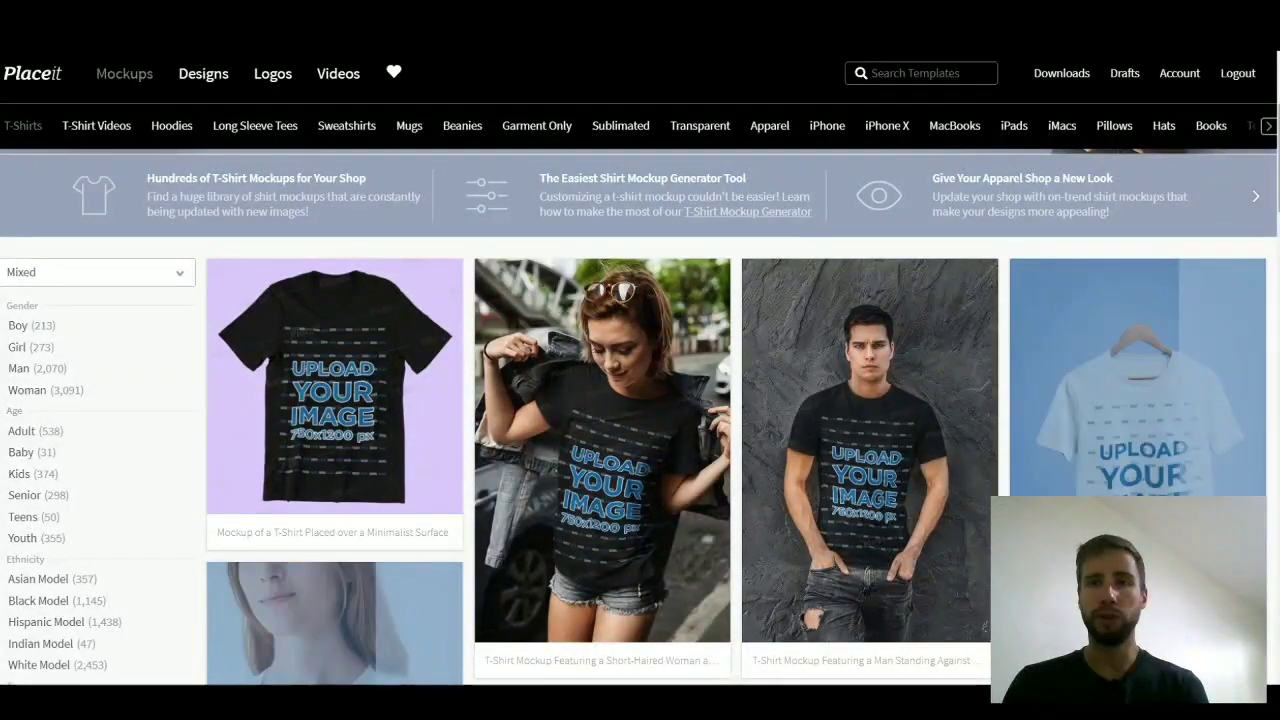
{"action": "scroll", "coordinate": [985, 248], "scroll_direction": "up", "scroll_amount": 2}
{"action": "scroll", "coordinate": [795, 176], "scroll_direction": "up", "scroll_amount": 2}
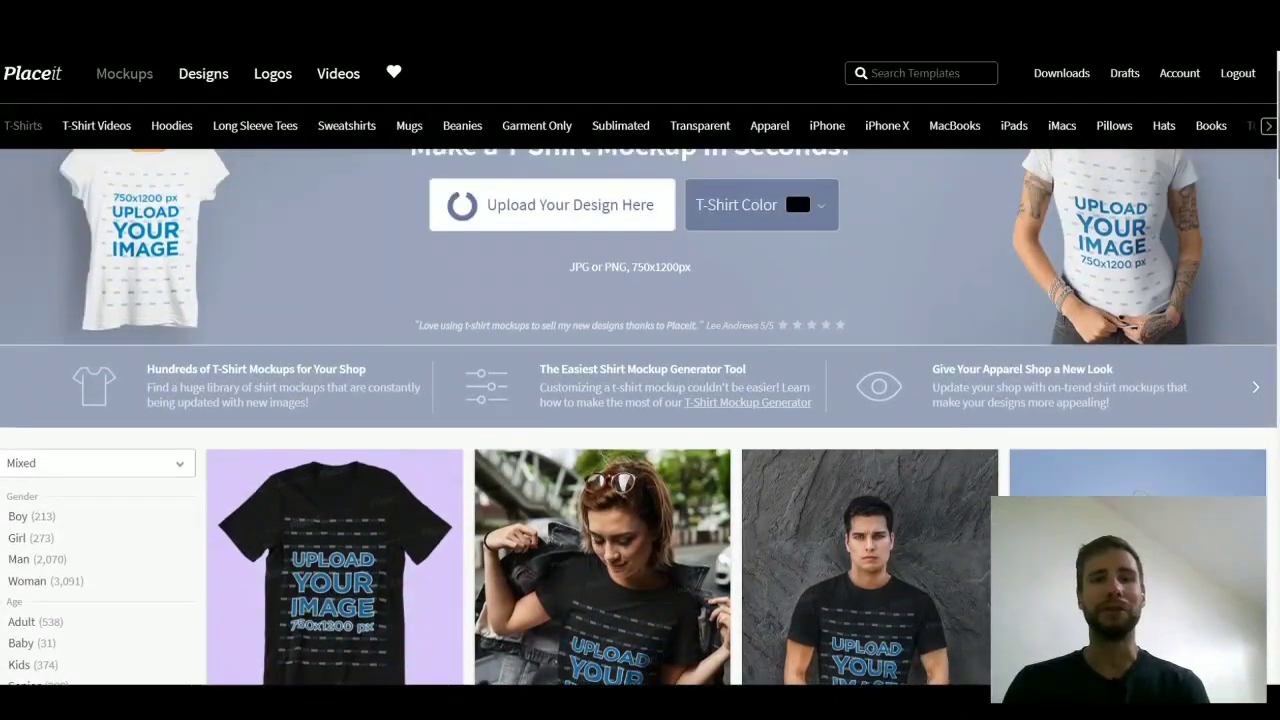
{"action": "scroll", "coordinate": [795, 217], "scroll_direction": "down", "scroll_amount": 4}
{"action": "scroll", "coordinate": [736, 417], "scroll_direction": "down", "scroll_amount": 20}
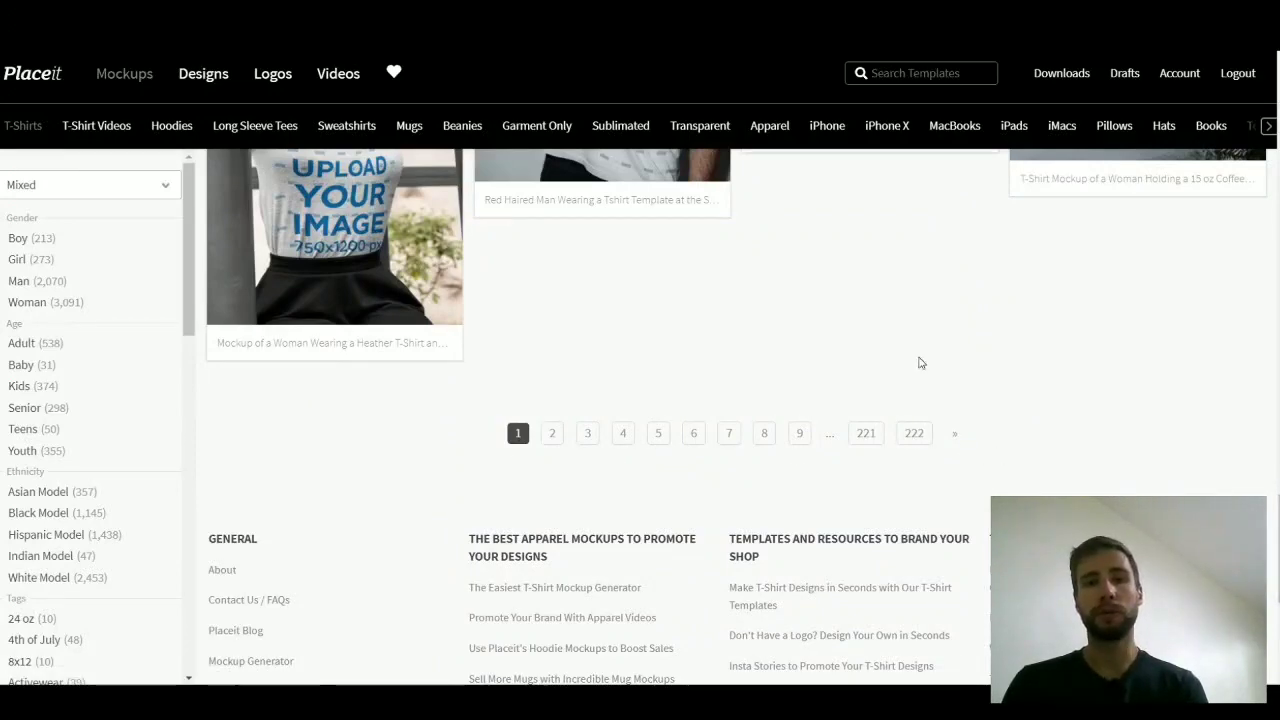
{"action": "scroll", "coordinate": [1209, 466], "scroll_direction": "up", "scroll_amount": 4}
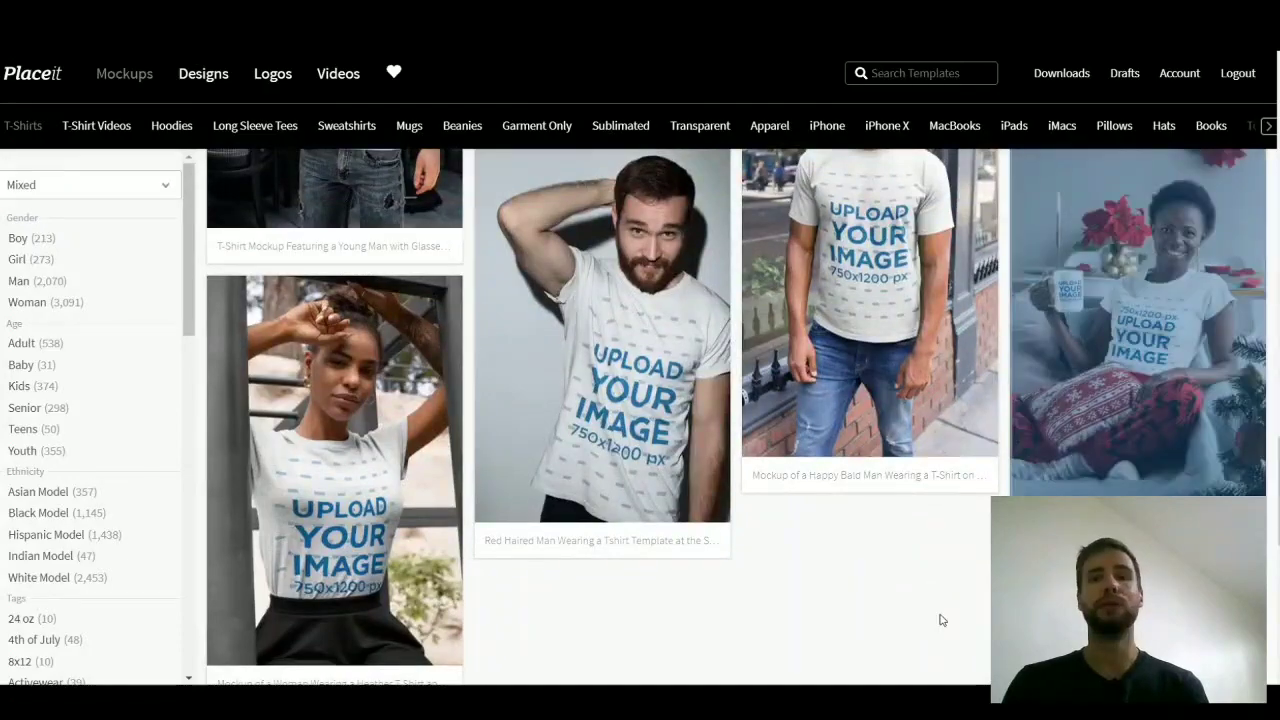
{"action": "scroll", "coordinate": [940, 617], "scroll_direction": "up", "scroll_amount": 4}
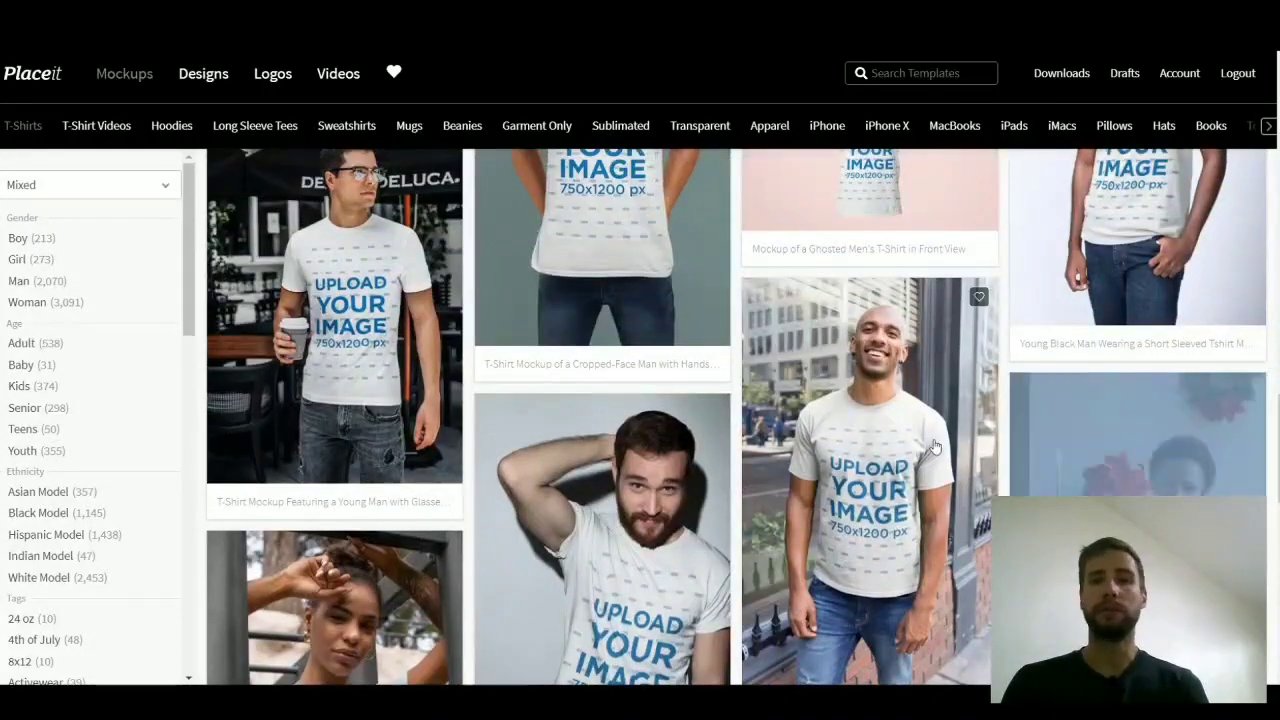
{"action": "scroll", "coordinate": [990, 395], "scroll_direction": "up", "scroll_amount": 10}
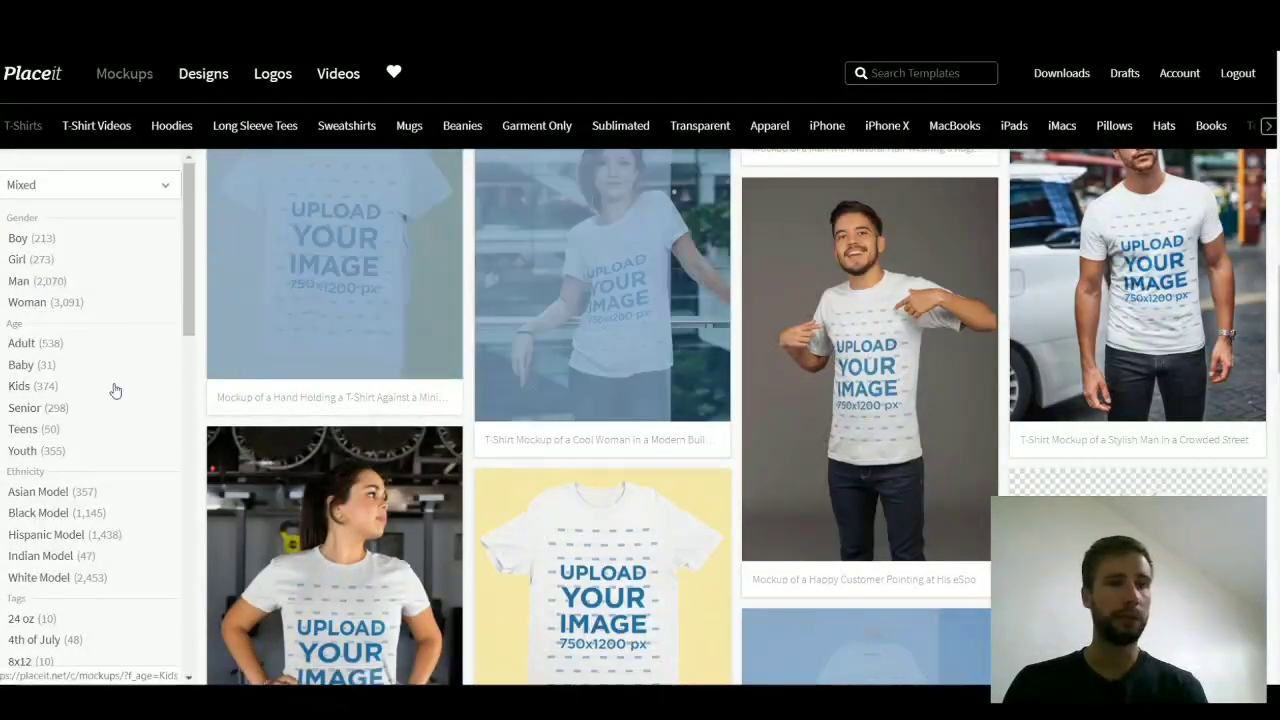
{"action": "scroll", "coordinate": [106, 471], "scroll_direction": "down", "scroll_amount": 3}
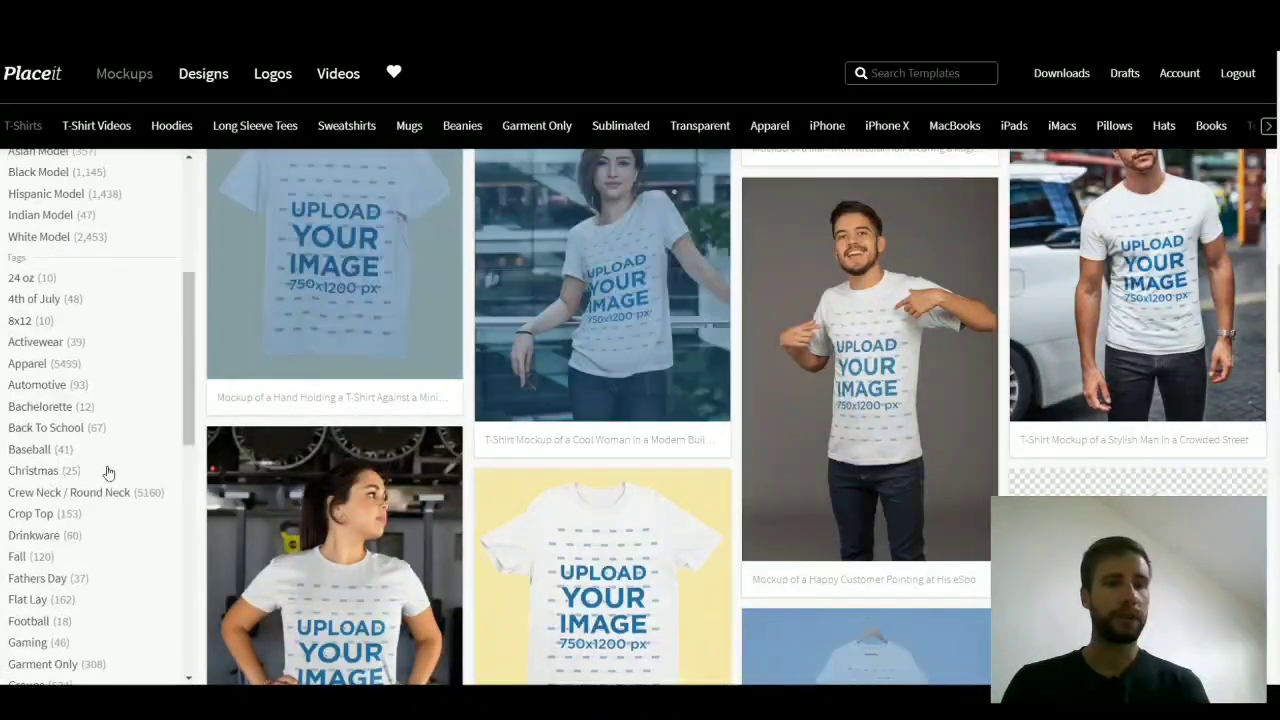
{"action": "scroll", "coordinate": [108, 435], "scroll_direction": "down", "scroll_amount": 5}
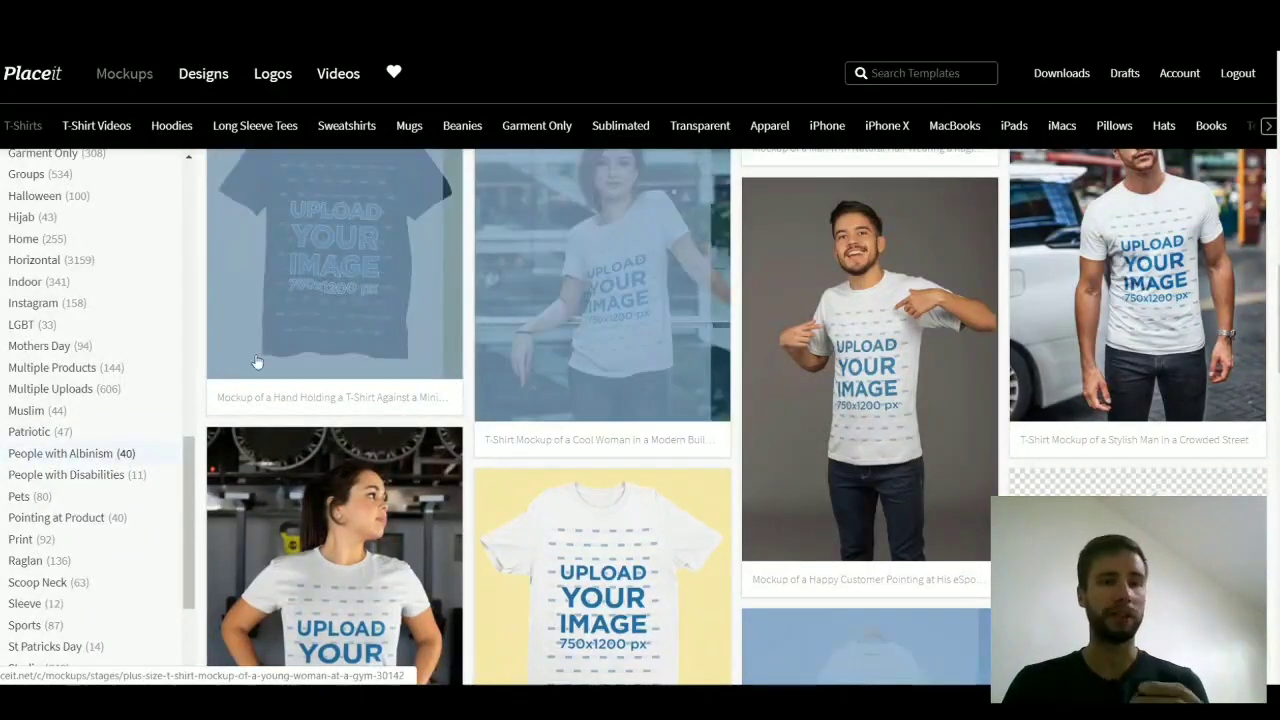
{"action": "scroll", "coordinate": [108, 421], "scroll_direction": "down", "scroll_amount": 2}
{"action": "left_click", "coordinate": [106, 416]}
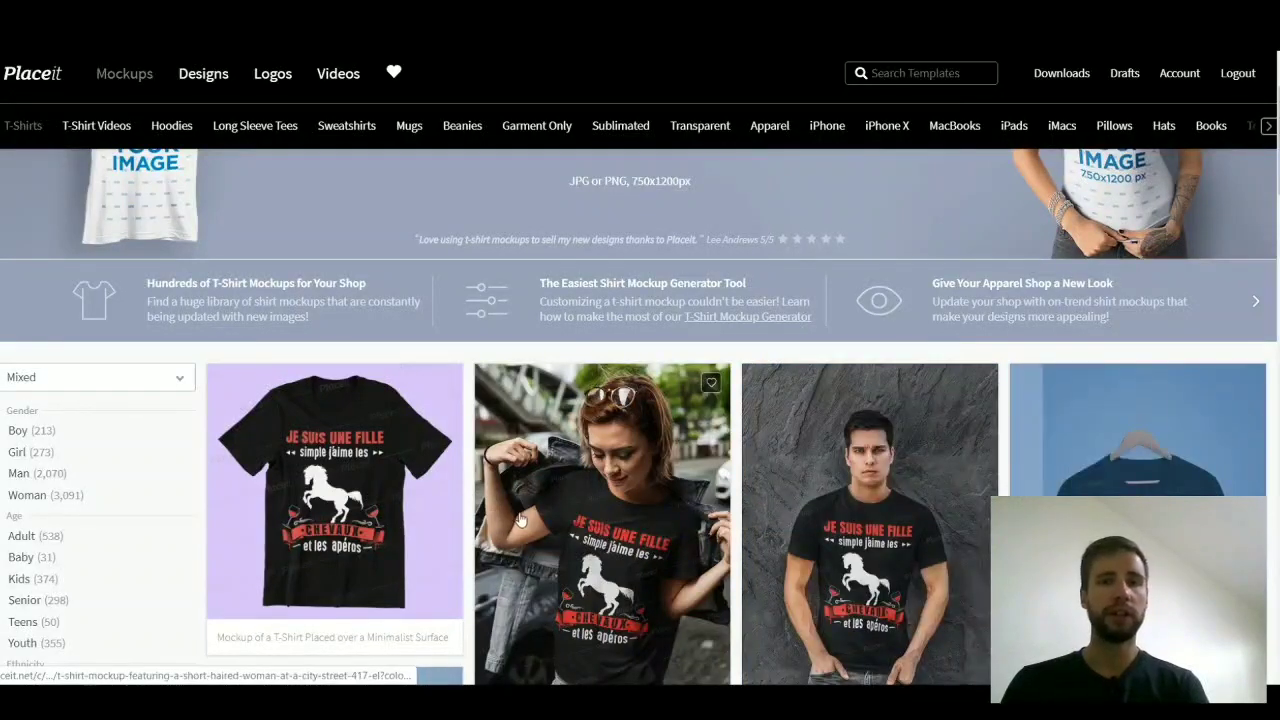
{"action": "scroll", "coordinate": [510, 503], "scroll_direction": "down", "scroll_amount": 2}
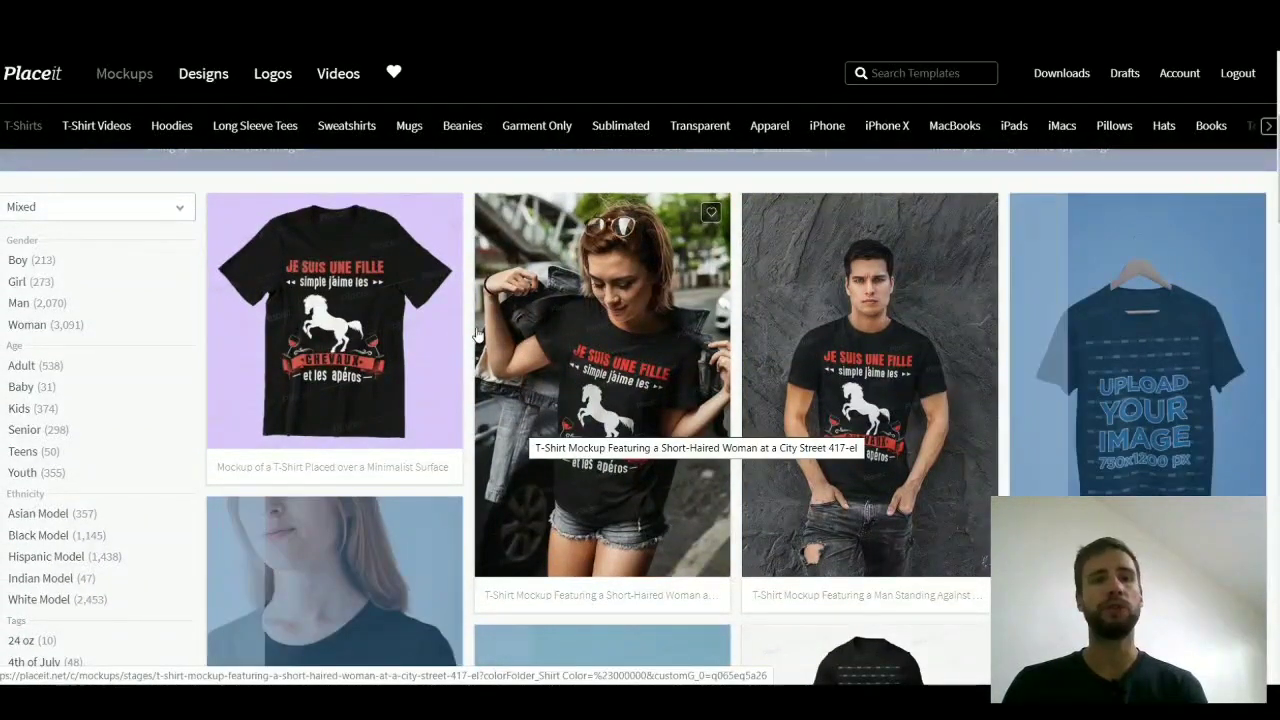
Open the hoodie mockup gallery and look through its templates.
{"action": "scroll", "coordinate": [477, 316], "scroll_direction": "up", "scroll_amount": 1}
{"action": "scroll", "coordinate": [477, 316], "scroll_direction": "up", "scroll_amount": 4}
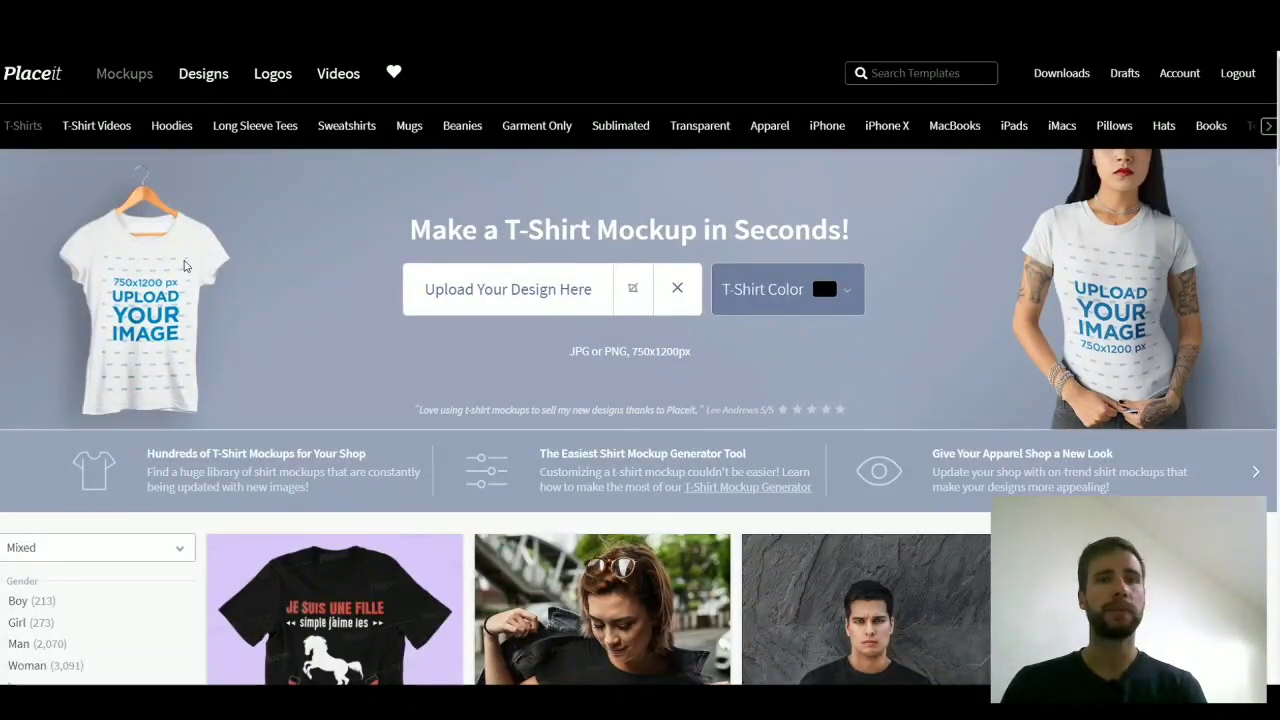
{"action": "scroll", "coordinate": [394, 360], "scroll_direction": "down", "scroll_amount": 2}
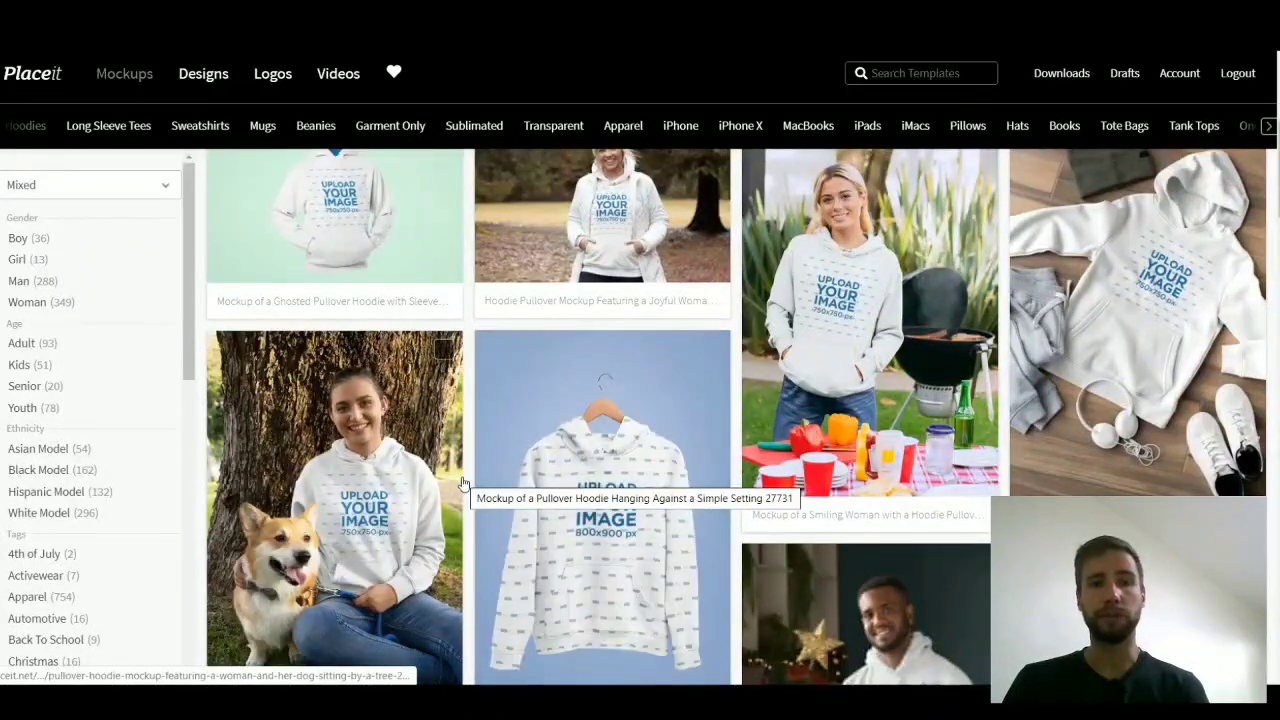
{"action": "scroll", "coordinate": [463, 484], "scroll_direction": "down", "scroll_amount": 8}
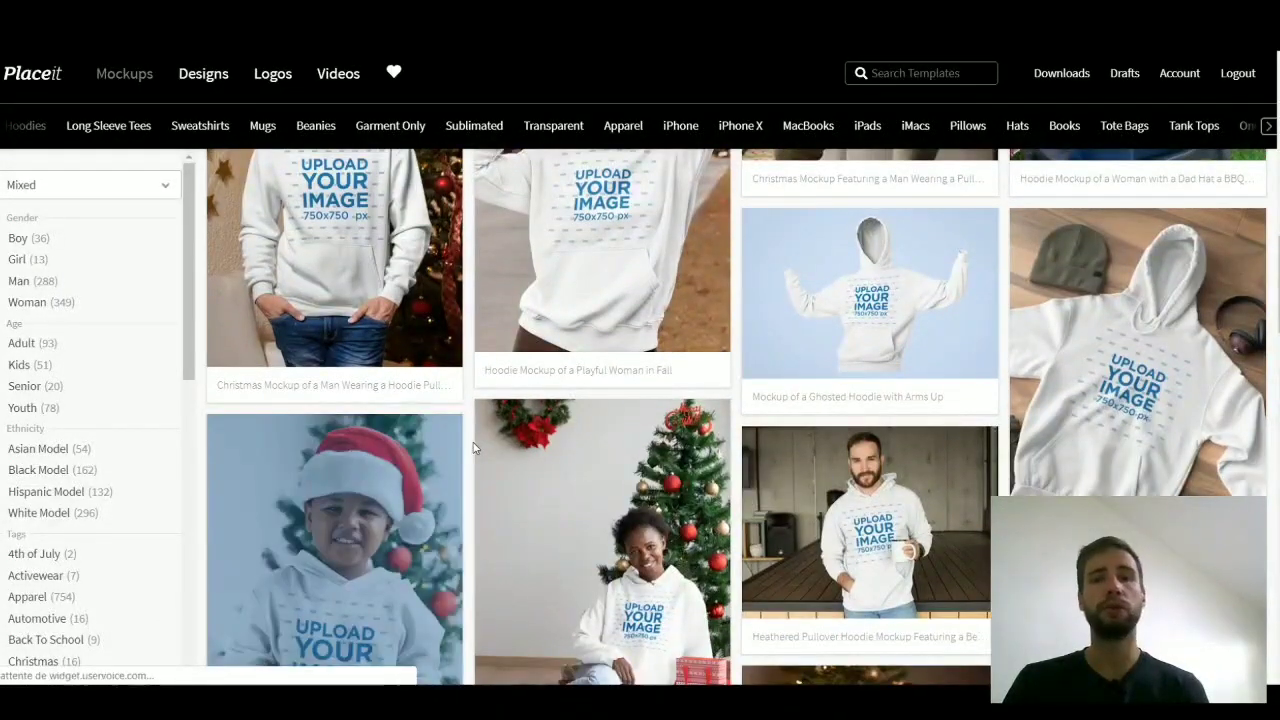
{"action": "scroll", "coordinate": [474, 447], "scroll_direction": "down", "scroll_amount": 10}
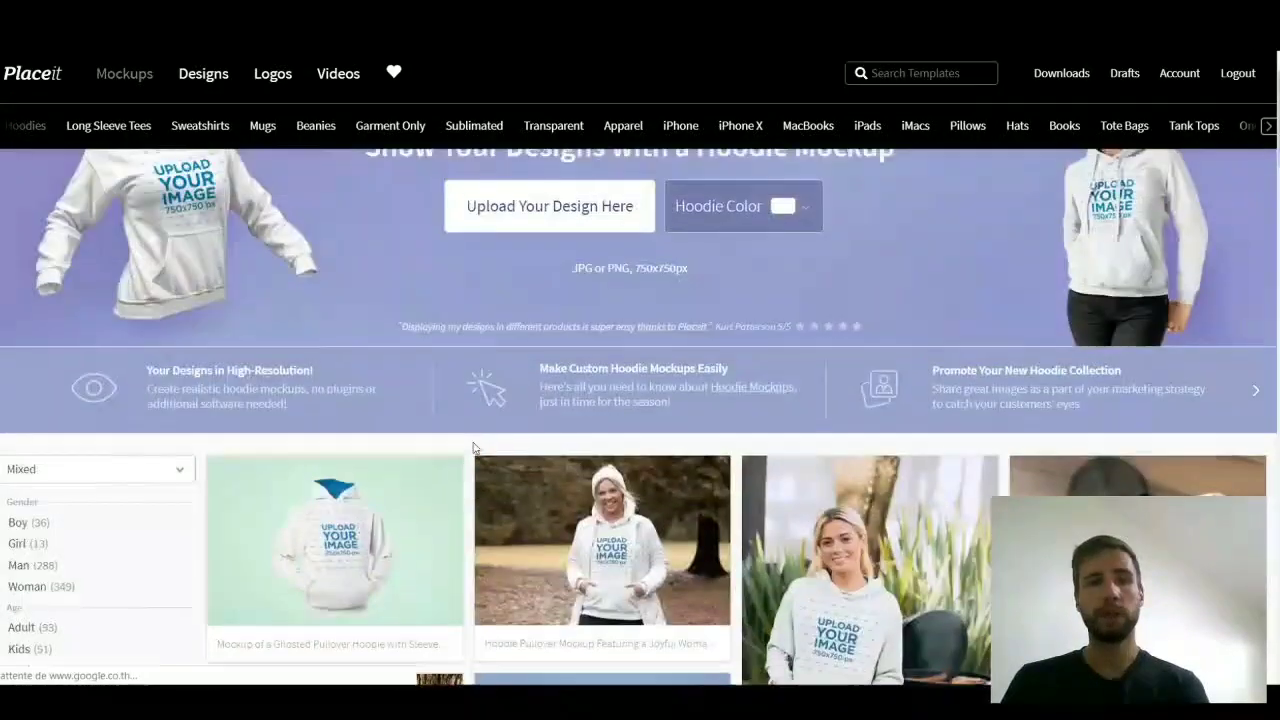
{"action": "scroll", "coordinate": [474, 447], "scroll_direction": "up", "scroll_amount": 1}
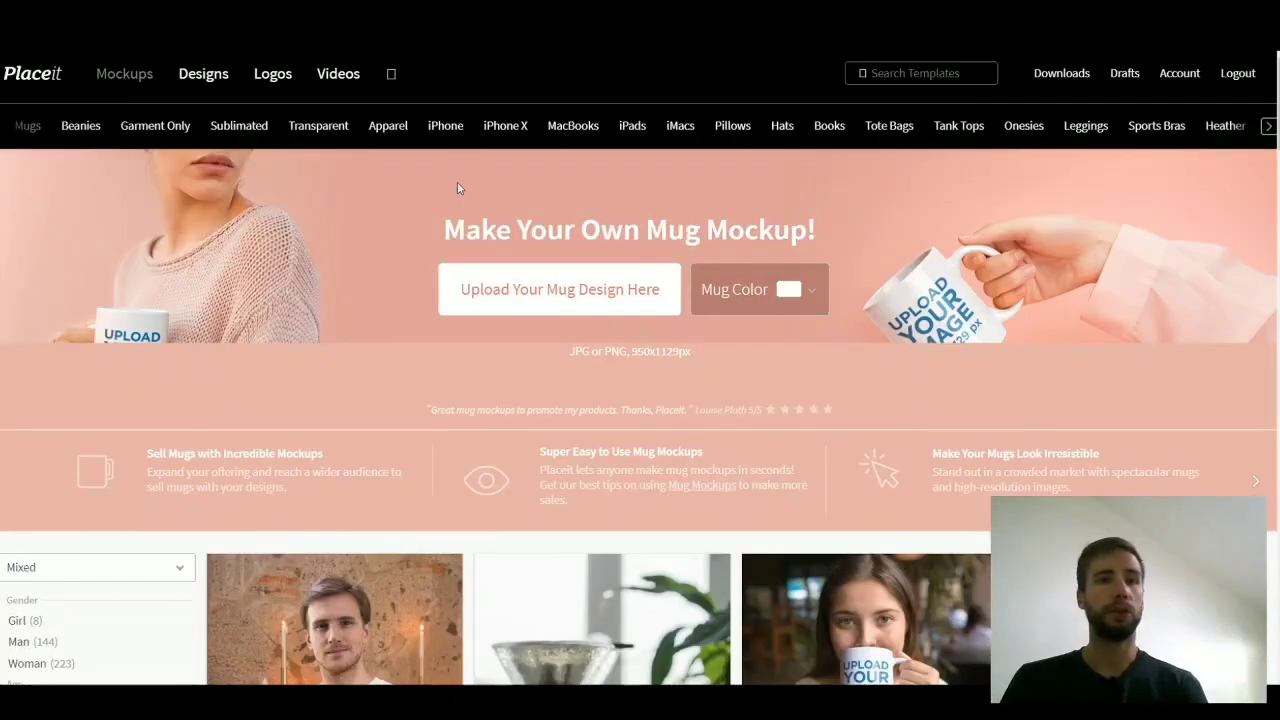
Look through the mug mockup gallery and its templates.
{"action": "scroll", "coordinate": [471, 212], "scroll_direction": "down", "scroll_amount": 8}
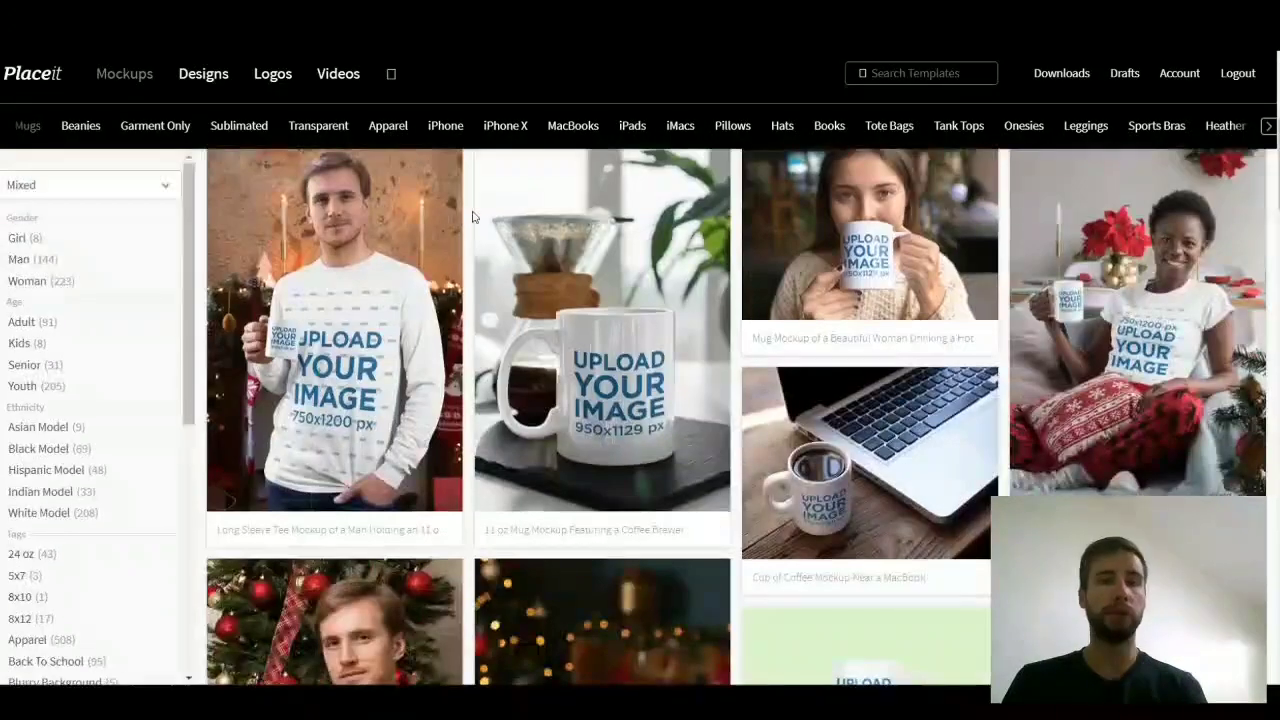
{"action": "scroll", "coordinate": [877, 372], "scroll_direction": "down", "scroll_amount": 6}
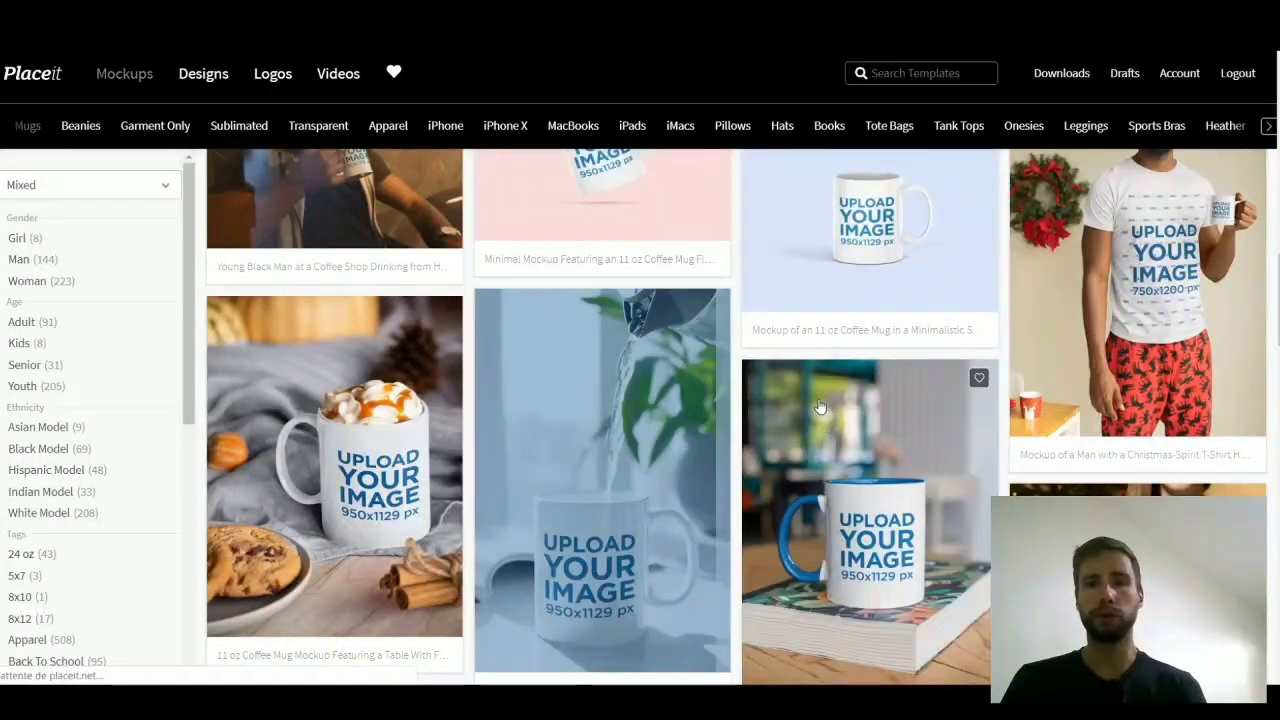
{"action": "scroll", "coordinate": [500, 489], "scroll_direction": "down", "scroll_amount": 7}
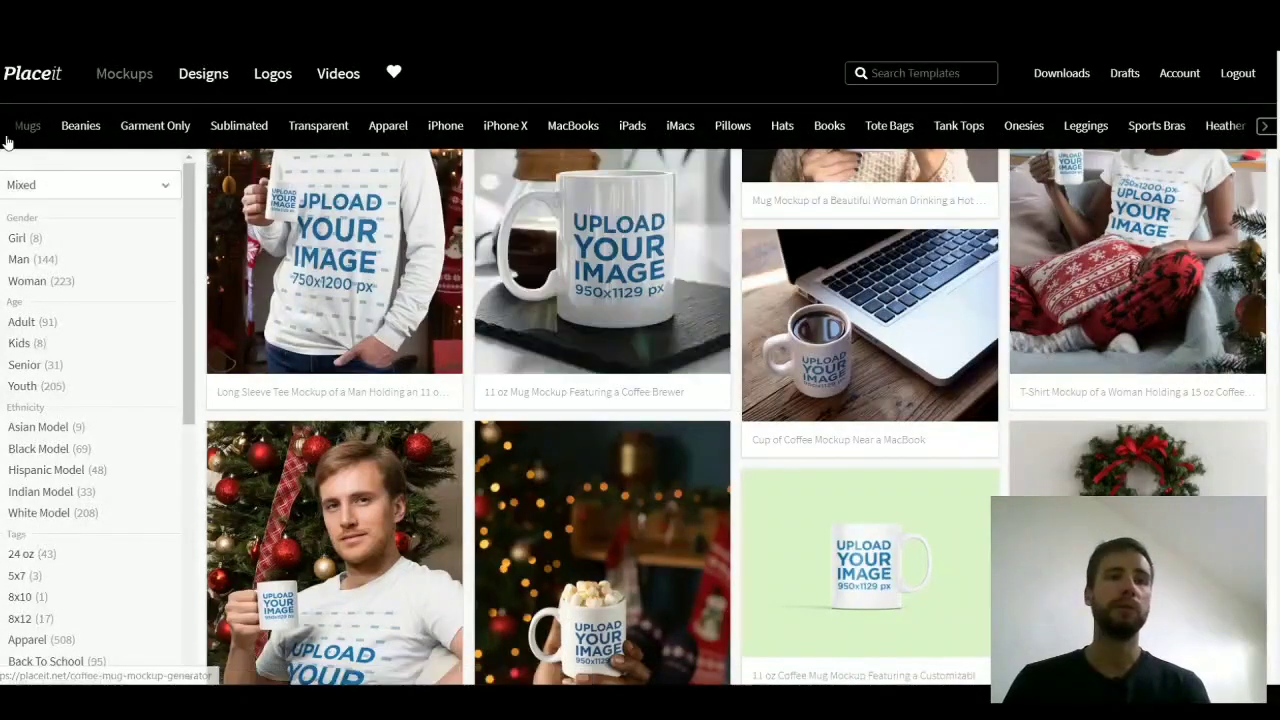
Open the "Woman on Shopping Cart Wearing a T-Shirt Video" template from the T-shirt video mockups.
{"action": "scroll", "coordinate": [100, 125], "scroll_direction": "left", "scroll_amount": 3}
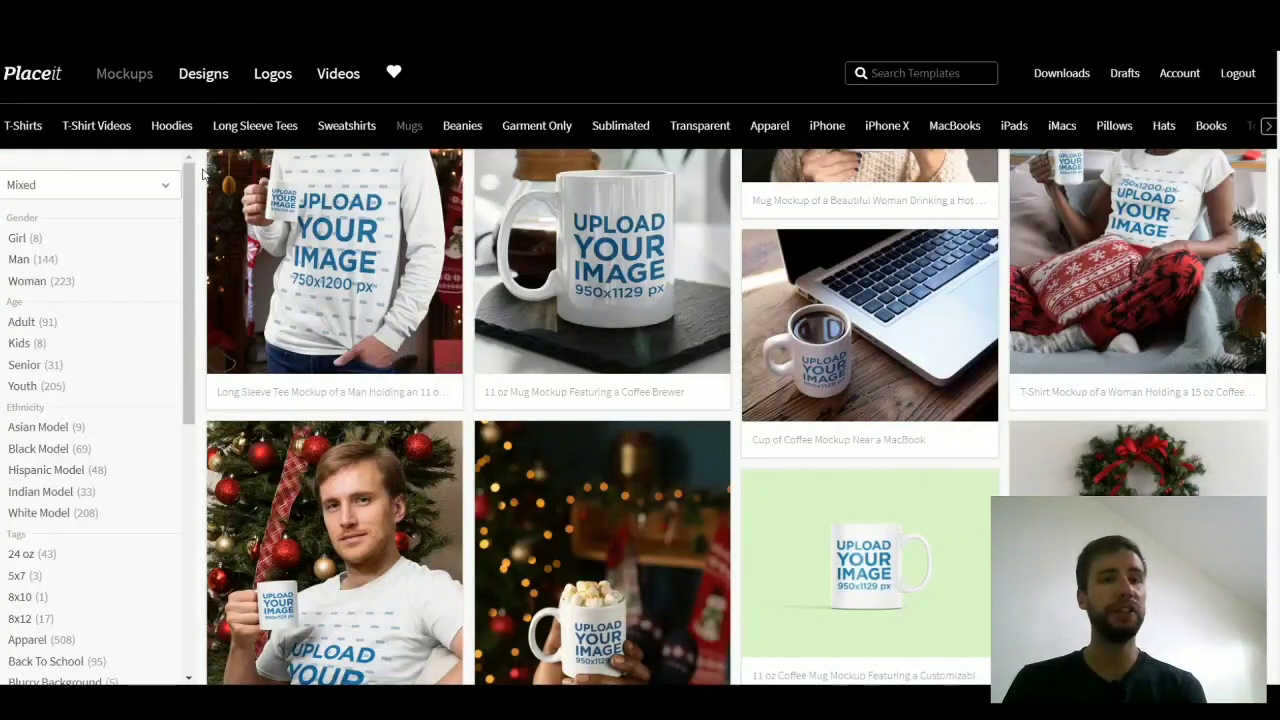
{"action": "left_click", "coordinate": [97, 134]}
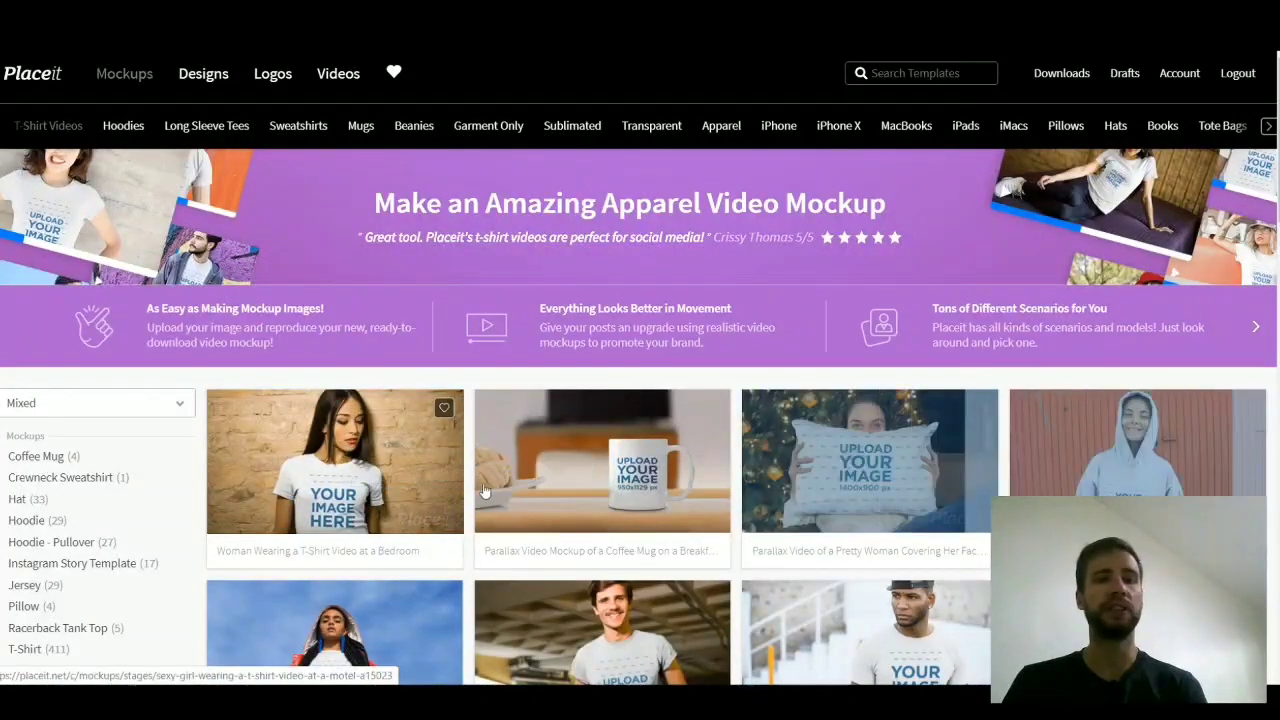
{"action": "scroll", "coordinate": [662, 480], "scroll_direction": "down", "scroll_amount": 3}
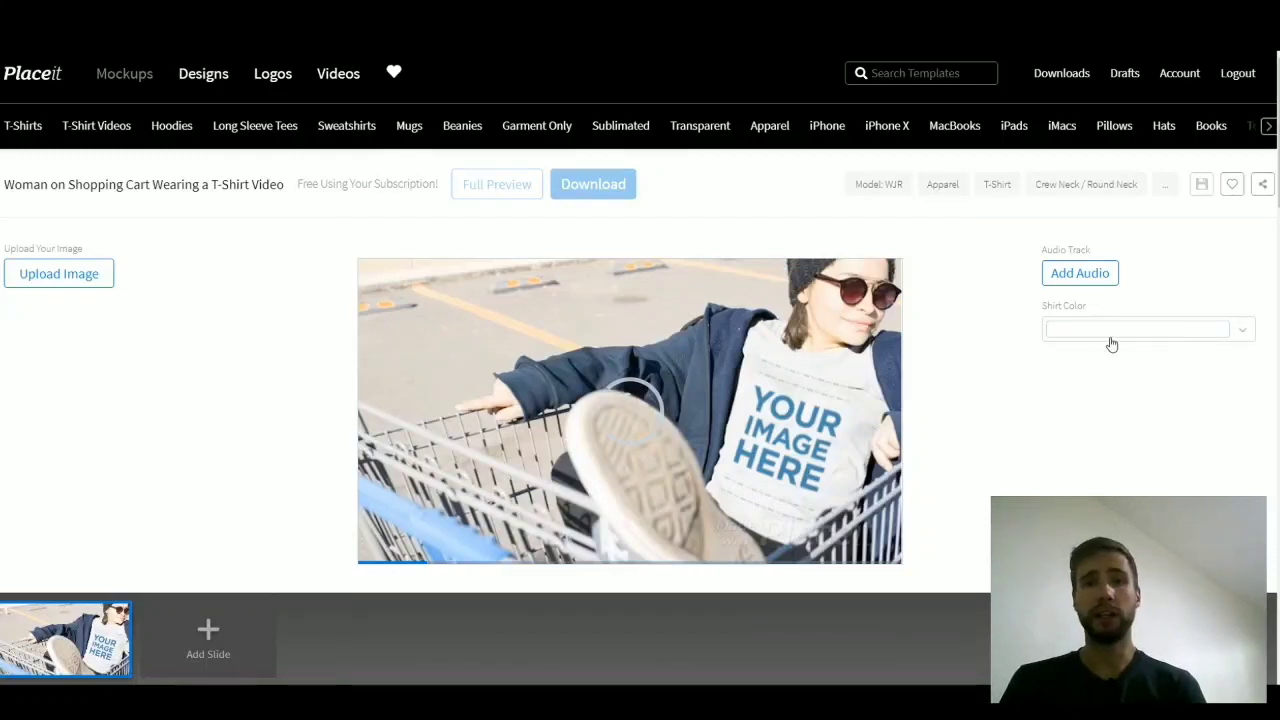
Set the video's shirt color to black and apply the crop of the uploaded "Je suis une fille" horse design.
{"action": "left_click", "coordinate": [1242, 336]}
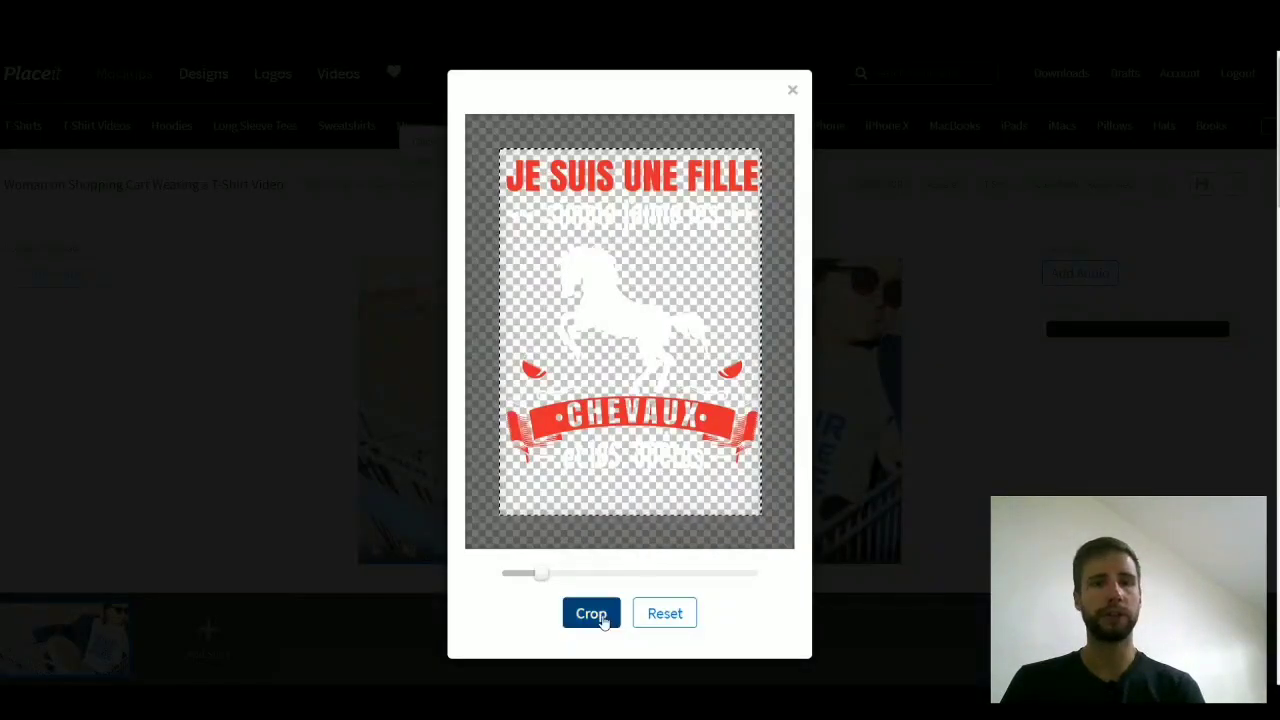
{"action": "left_click", "coordinate": [600, 614]}
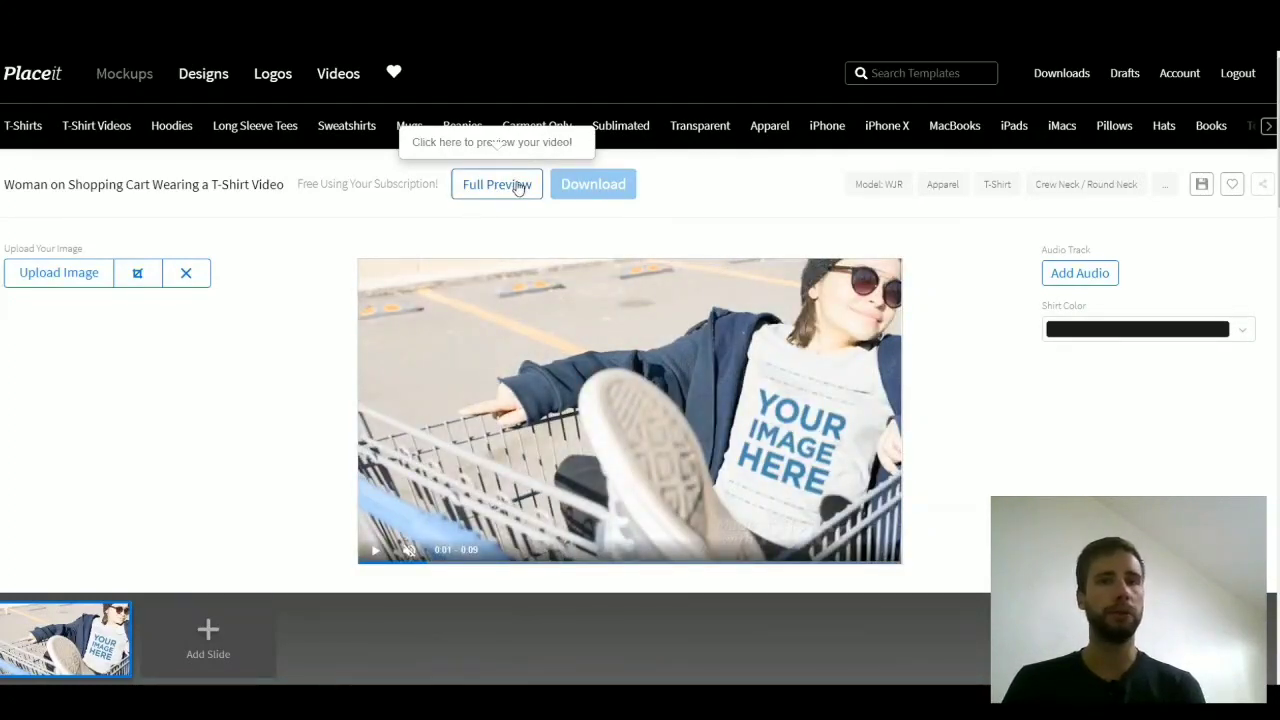
Generate the full preview of the shopping cart T-shirt video, play it and pause it at about 6 seconds.
{"action": "left_click", "coordinate": [518, 187]}
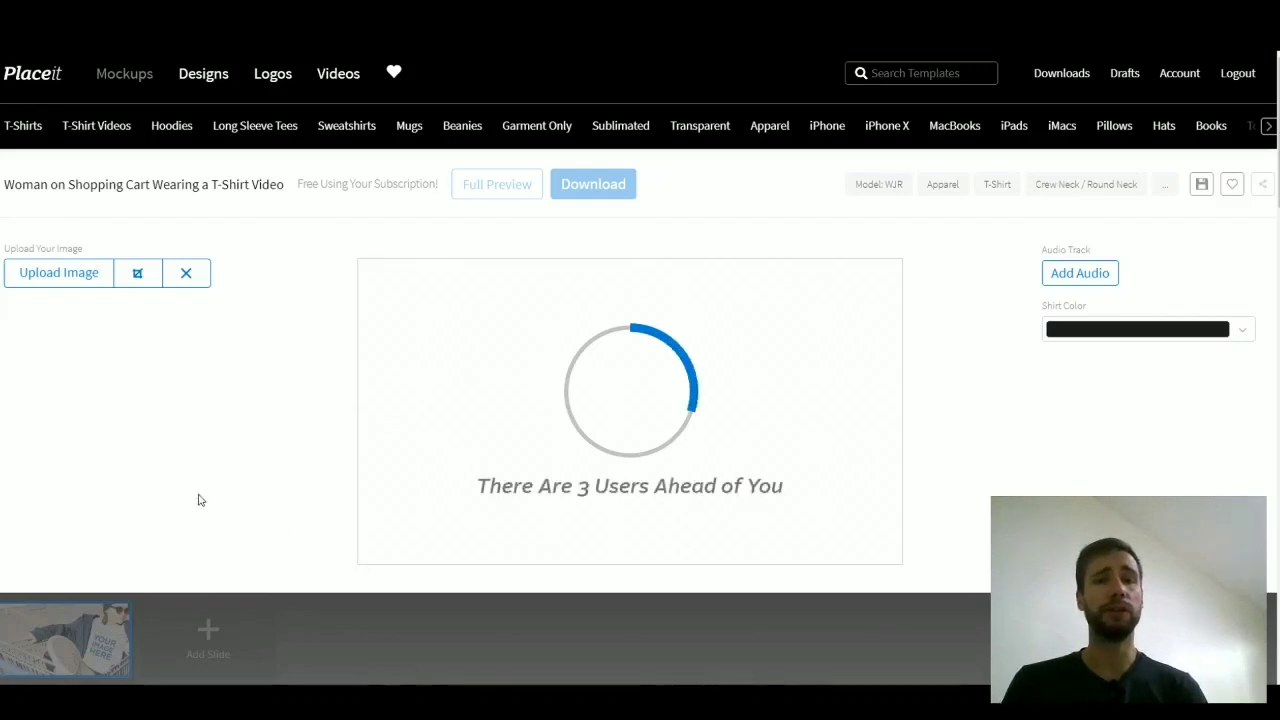
{"action": "left_click", "coordinate": [590, 196]}
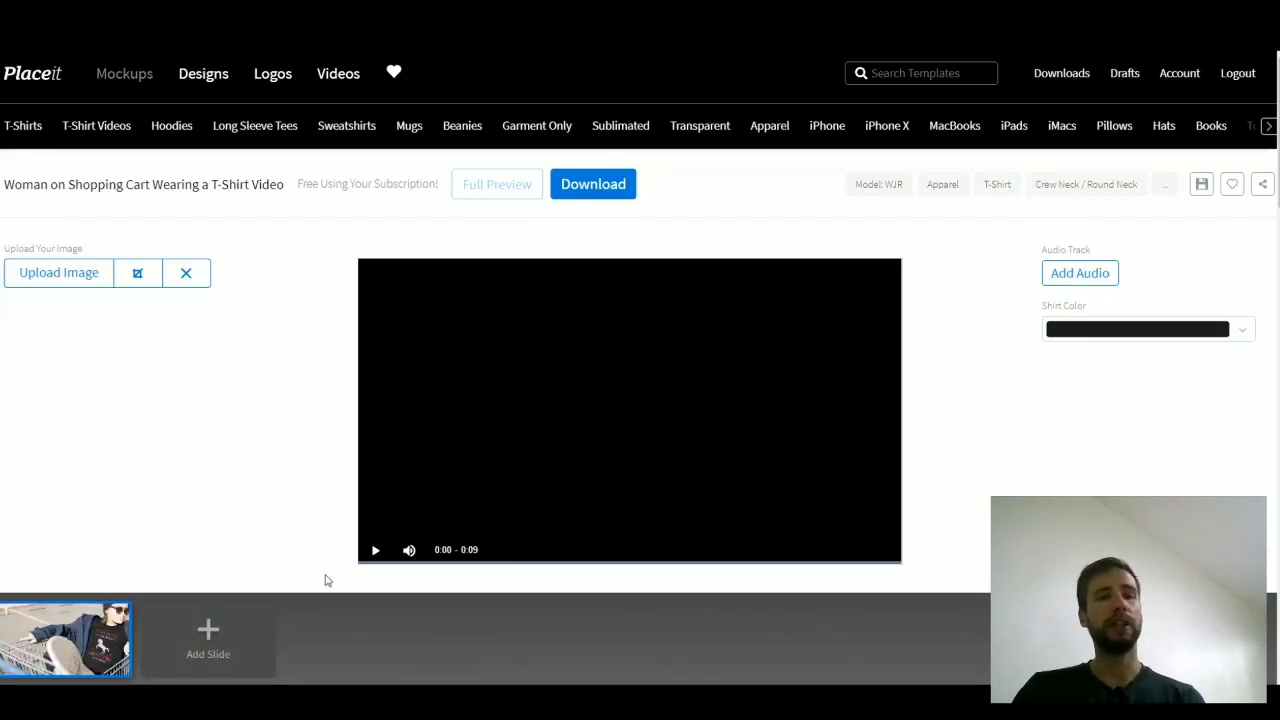
{"action": "mouse_move", "coordinate": [103, 648]}
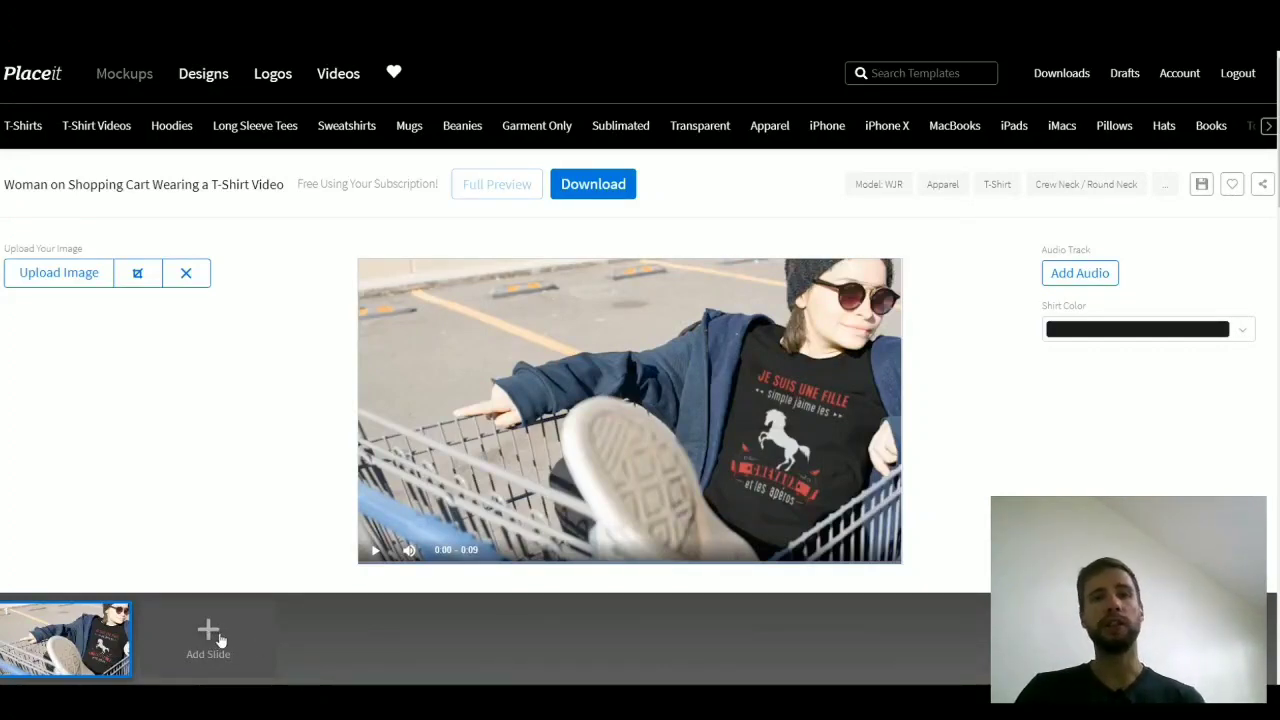
{"action": "left_click", "coordinate": [377, 551]}
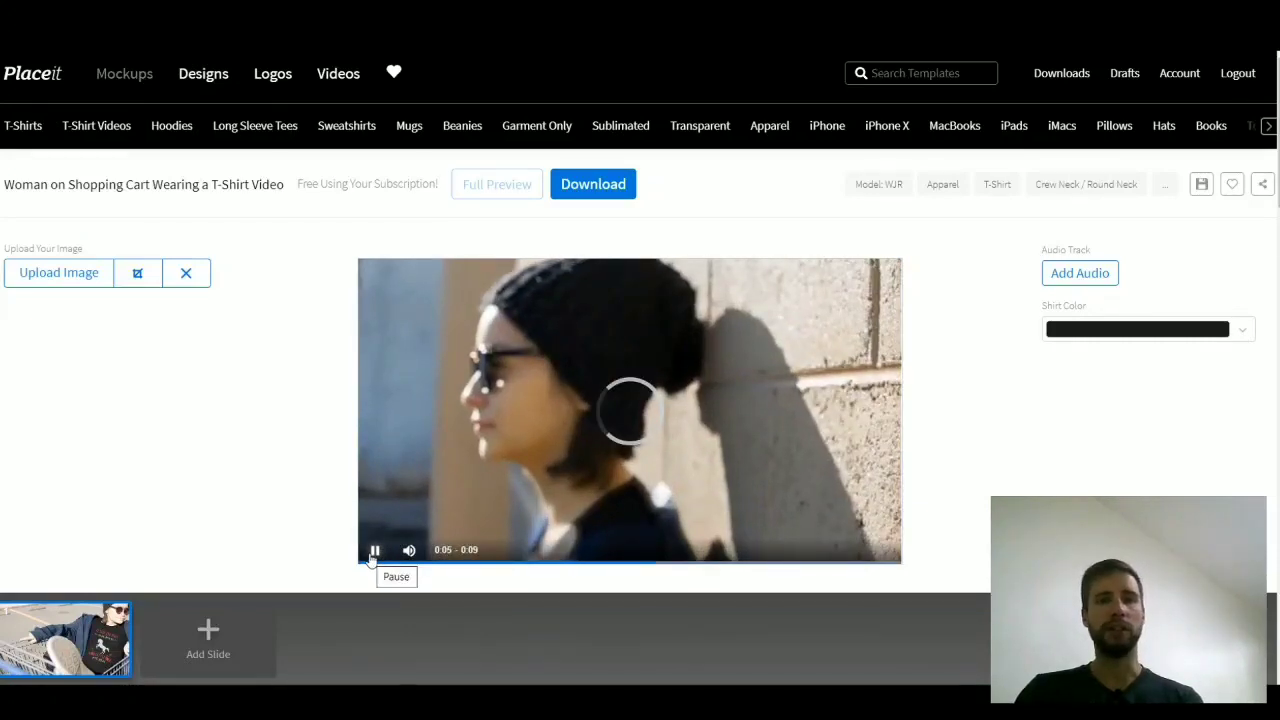
{"action": "left_click", "coordinate": [374, 551]}
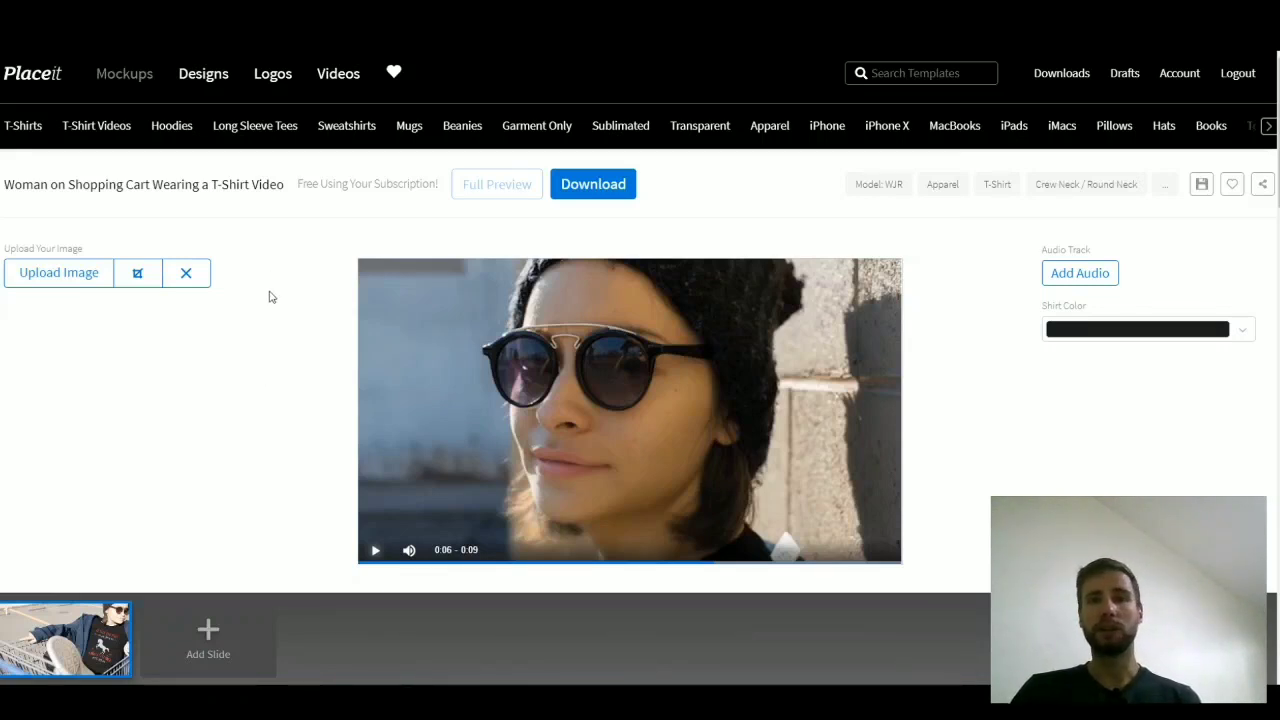
Open the T-shirt design templates and look through the list of T-shirt design categories.
{"action": "mouse_move", "coordinate": [205, 79]}
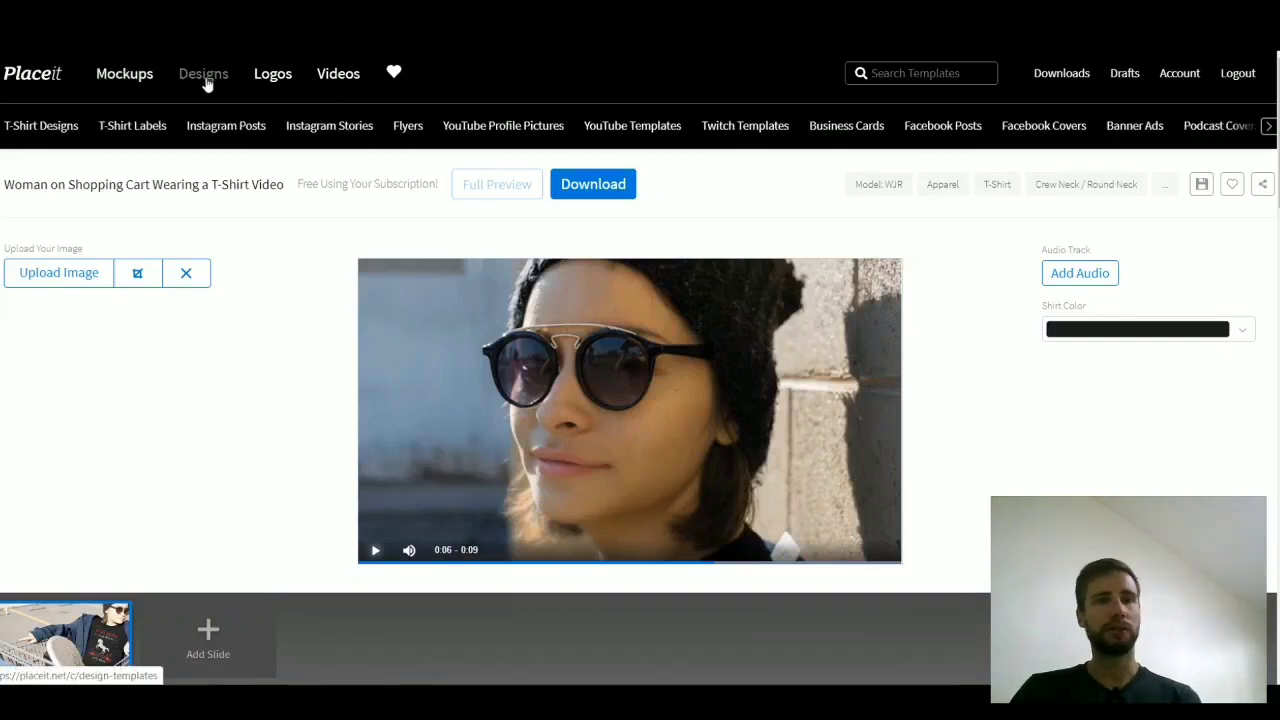
{"action": "left_click", "coordinate": [47, 135]}
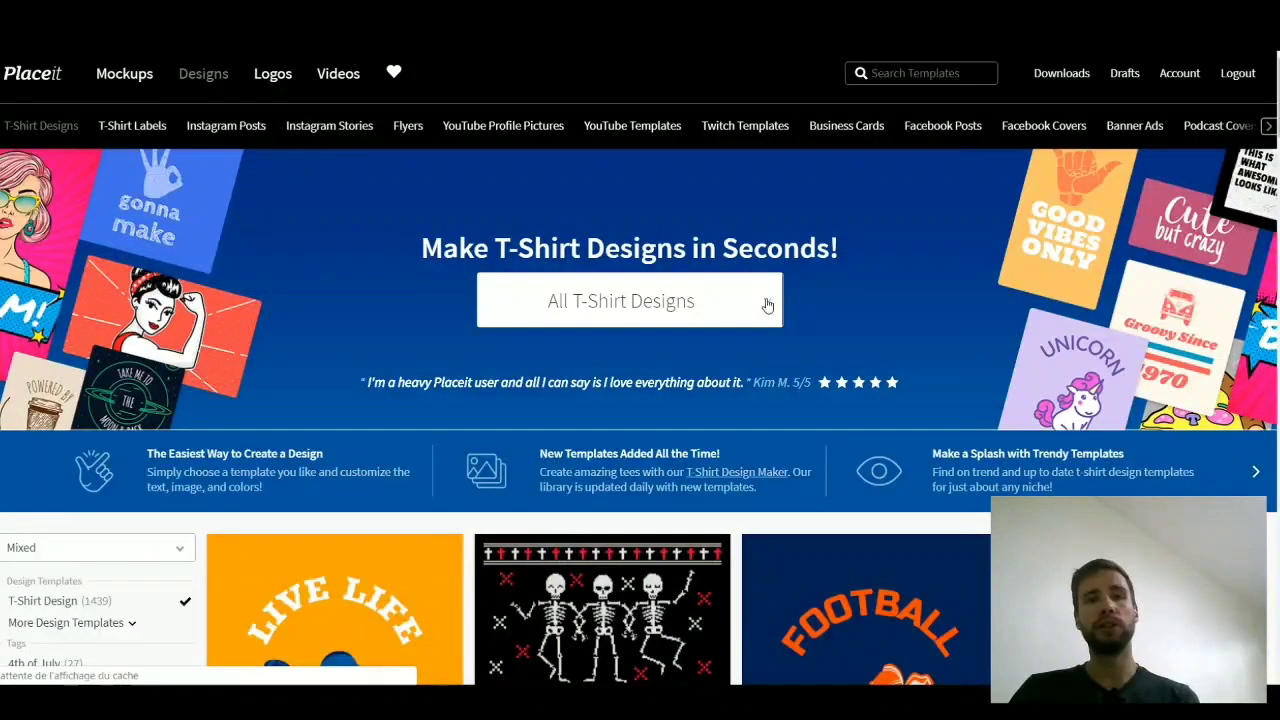
{"action": "left_click", "coordinate": [765, 304]}
{"action": "scroll", "coordinate": [698, 500], "scroll_direction": "down", "scroll_amount": 2}
{"action": "scroll", "coordinate": [698, 495], "scroll_direction": "up", "scroll_amount": 1}
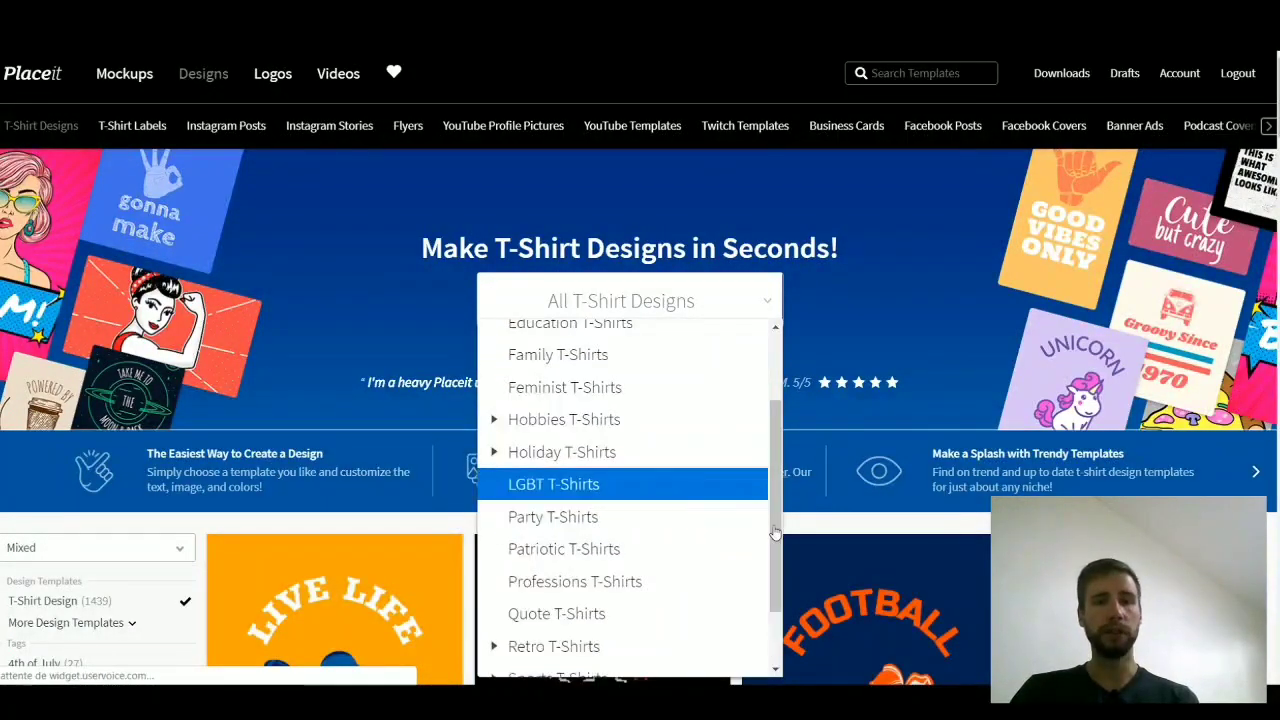
Look through the first page of T-shirt design templates down to its page numbers and back up.
{"action": "scroll", "coordinate": [985, 527], "scroll_direction": "down", "scroll_amount": 10}
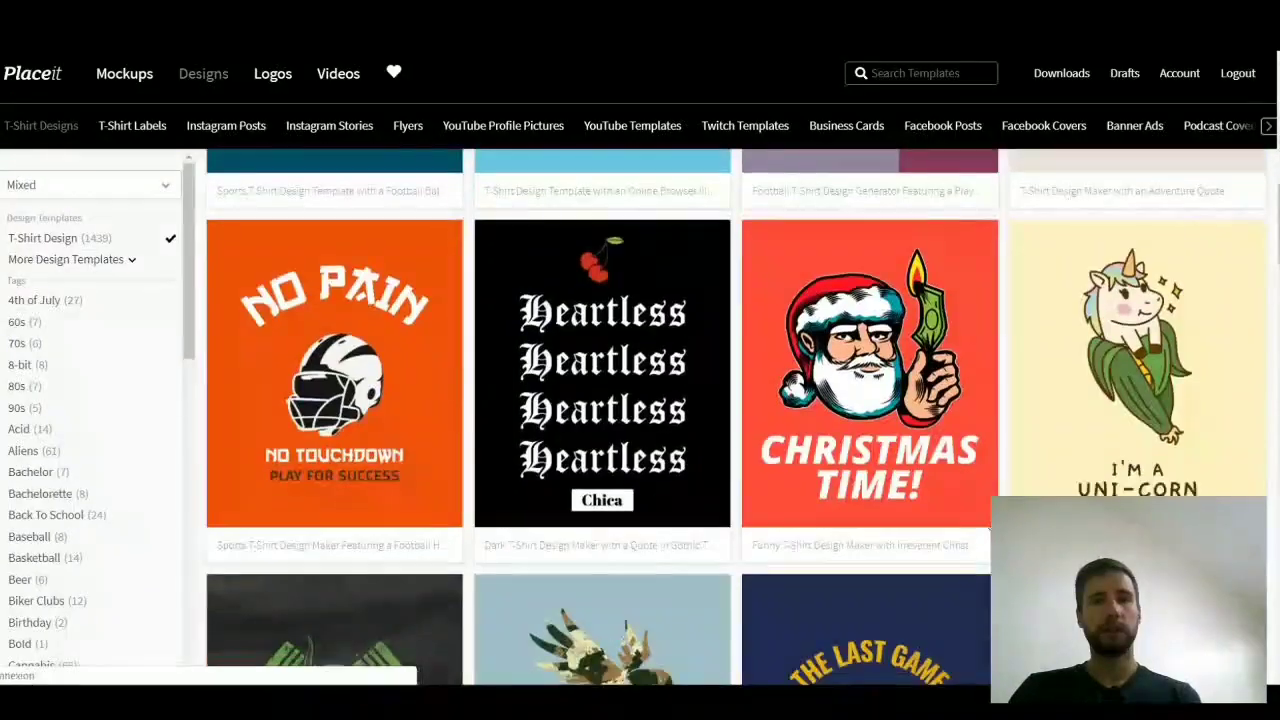
{"action": "scroll", "coordinate": [640, 420], "scroll_direction": "down", "scroll_amount": 10}
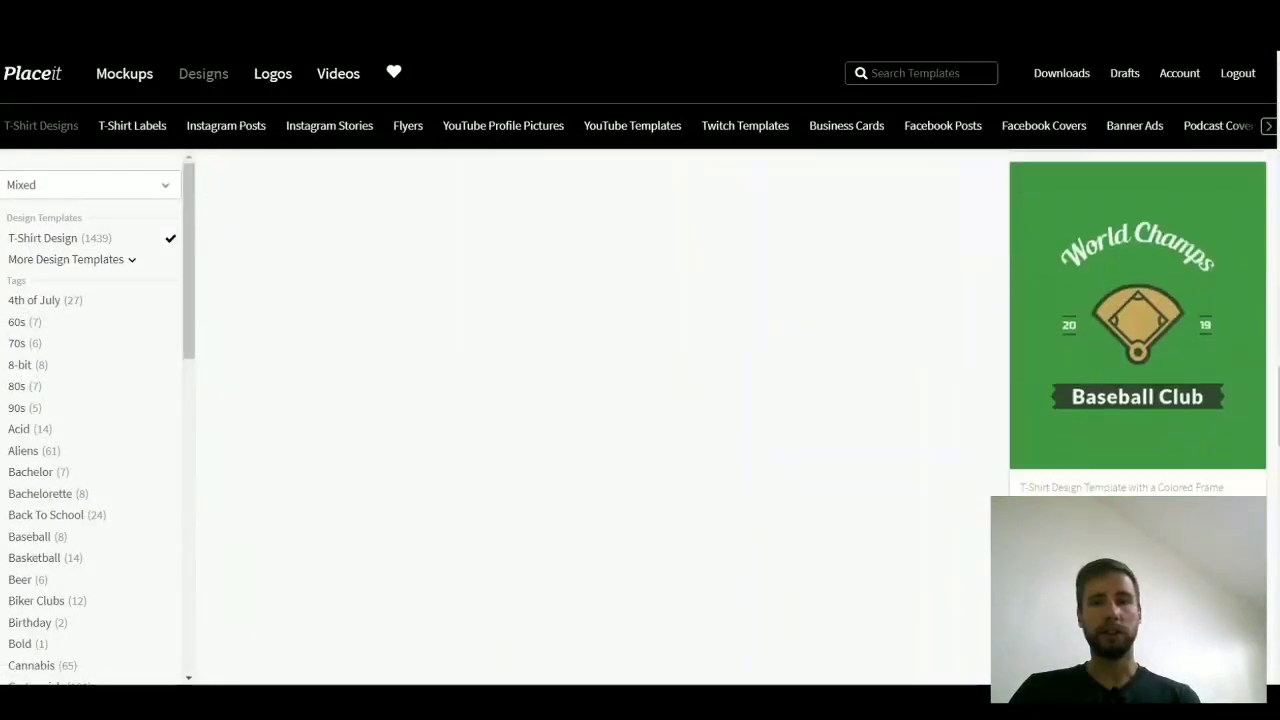
{"action": "scroll", "coordinate": [940, 590], "scroll_direction": "down", "scroll_amount": 2}
{"action": "scroll", "coordinate": [940, 590], "scroll_direction": "up", "scroll_amount": 5}
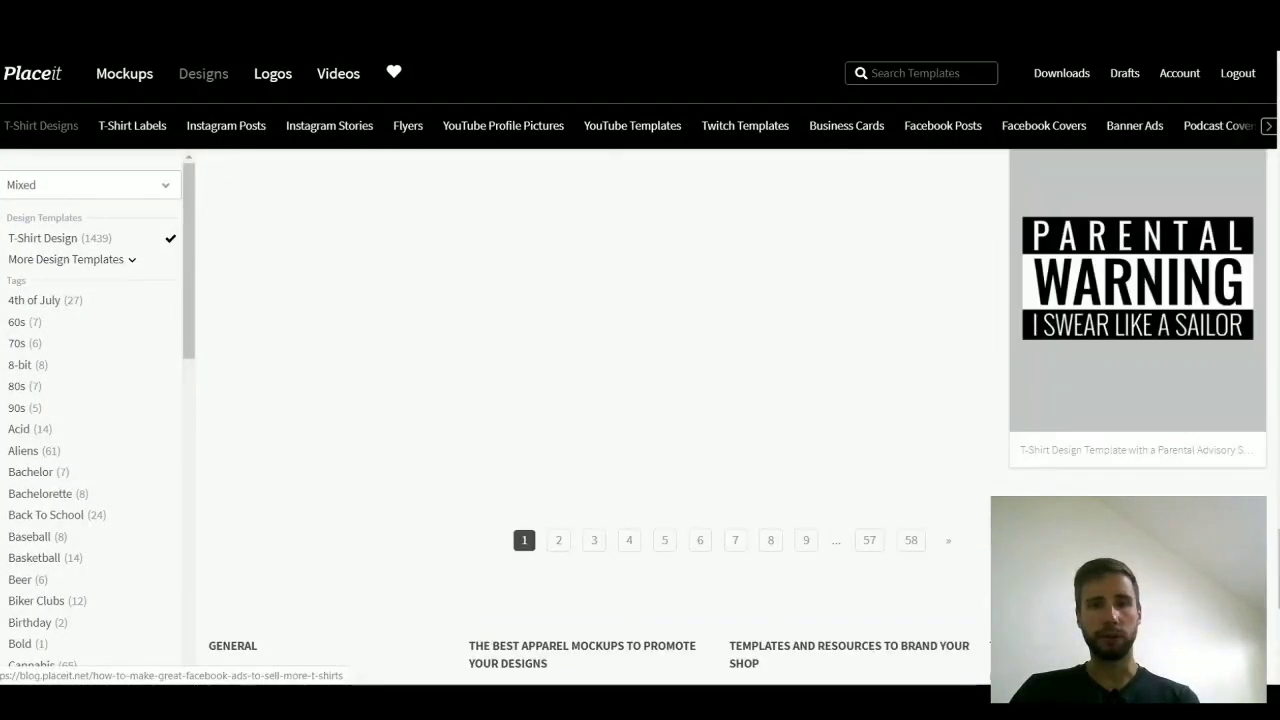
{"action": "scroll", "coordinate": [917, 553], "scroll_direction": "down", "scroll_amount": 5}
{"action": "scroll", "coordinate": [917, 553], "scroll_direction": "up", "scroll_amount": 15}
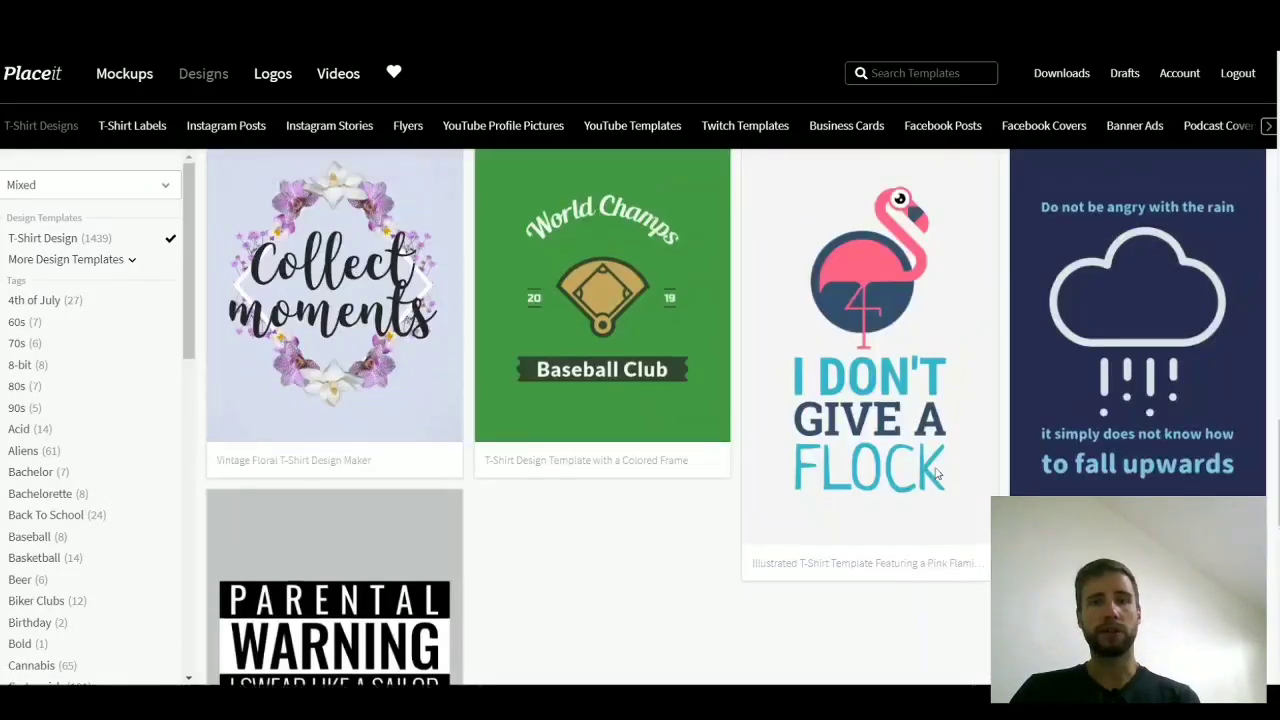
{"action": "scroll", "coordinate": [938, 475], "scroll_direction": "up", "scroll_amount": 8}
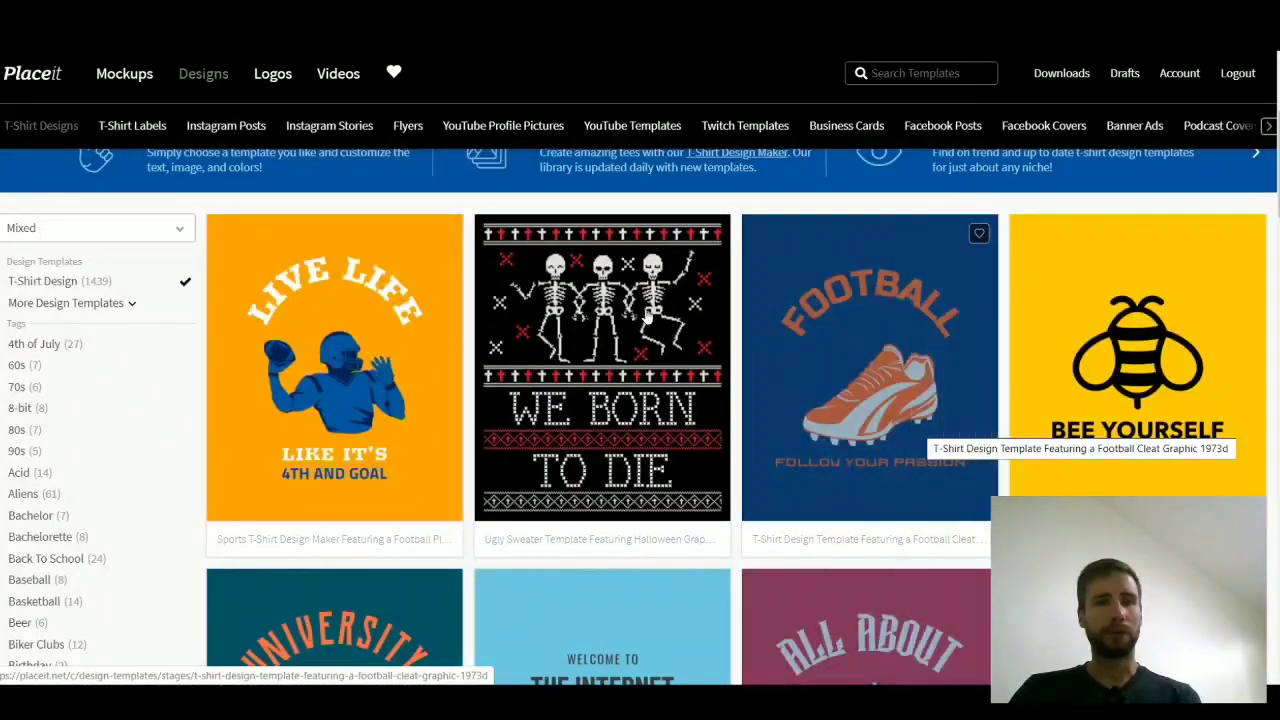
Open the sports T-shirt design template with the "LIVE LIFE" football player and examine its texts and graphic.
{"action": "scroll", "coordinate": [928, 471], "scroll_direction": "down", "scroll_amount": 1}
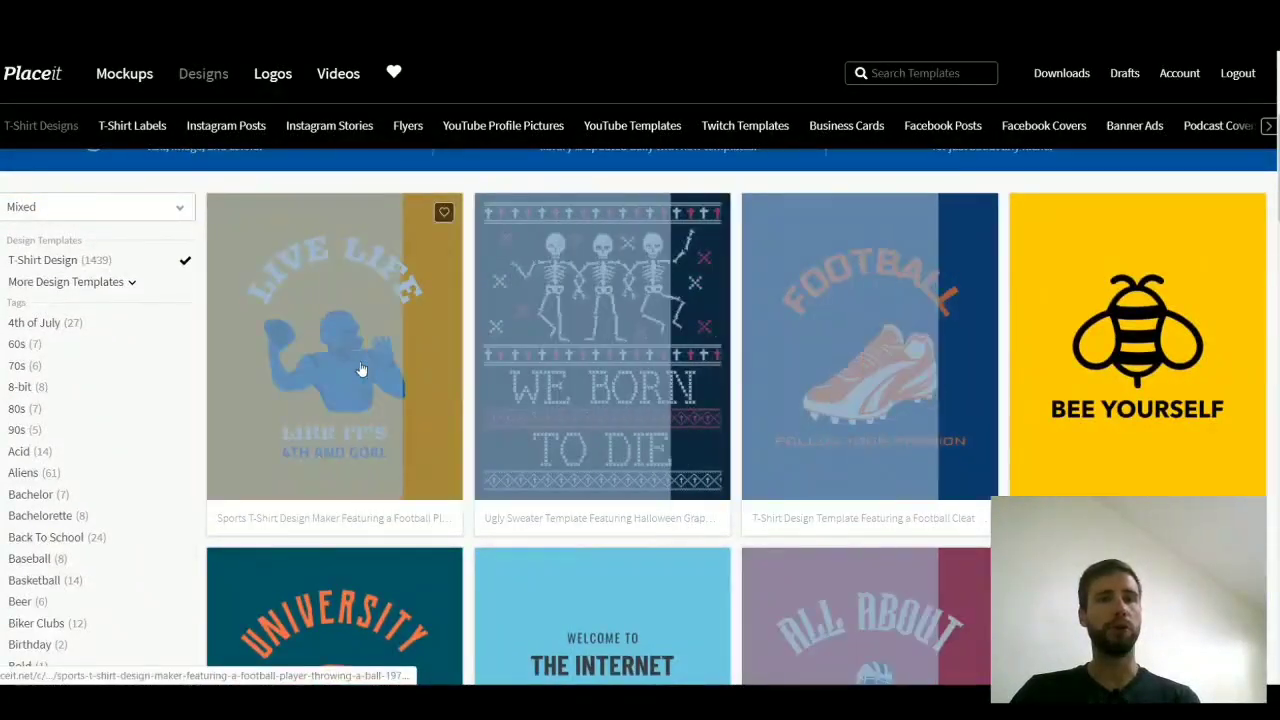
{"action": "left_click", "coordinate": [361, 370]}
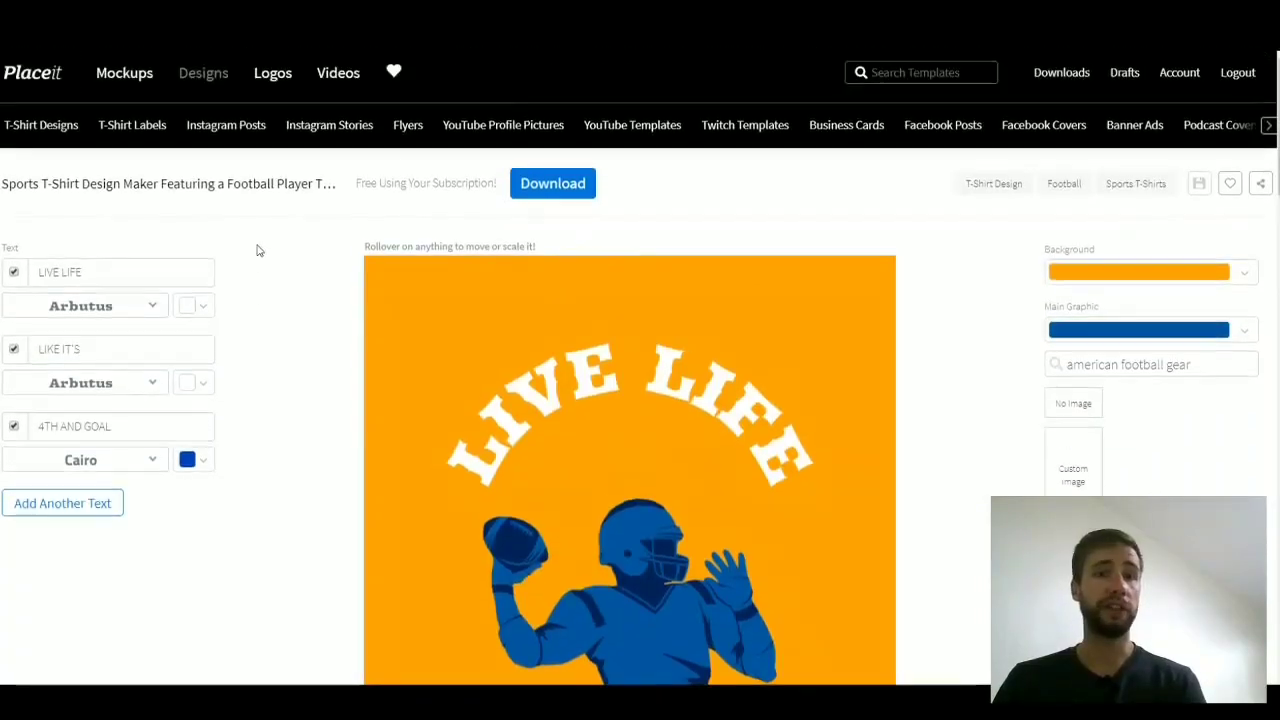
{"action": "scroll", "coordinate": [295, 320], "scroll_direction": "down", "scroll_amount": 3}
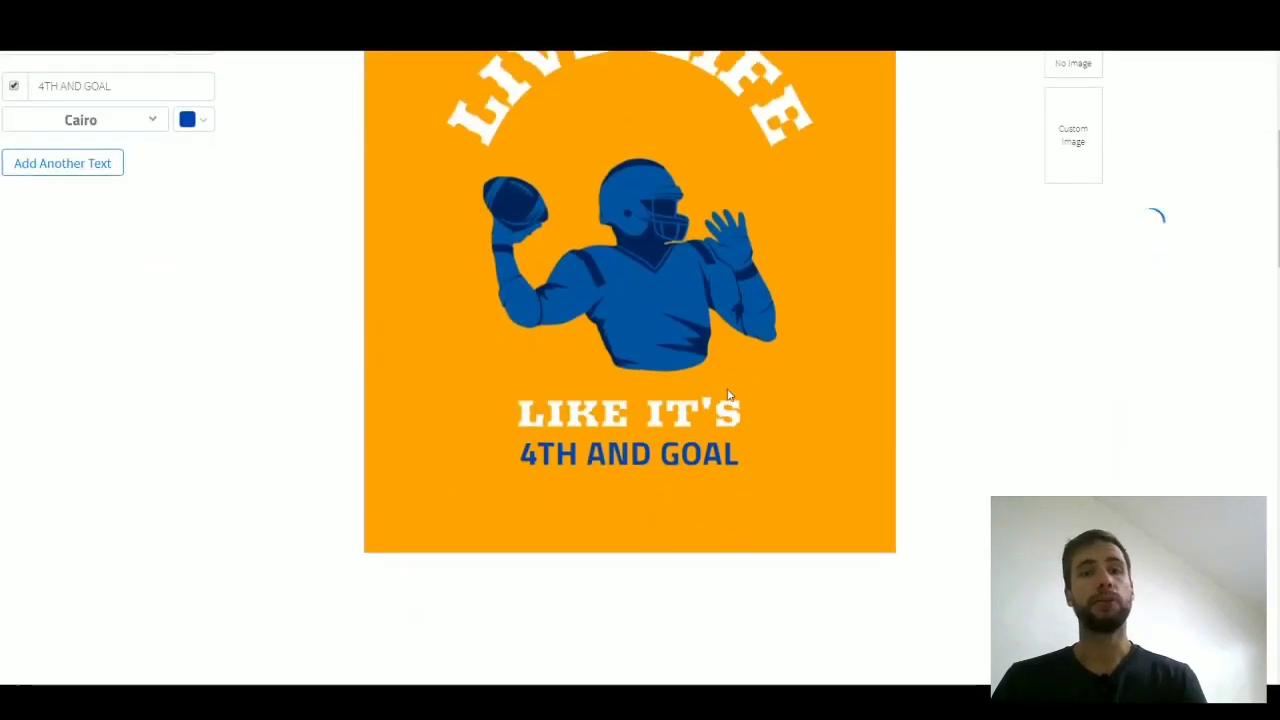
{"action": "scroll", "coordinate": [670, 268], "scroll_direction": "up", "scroll_amount": 2}
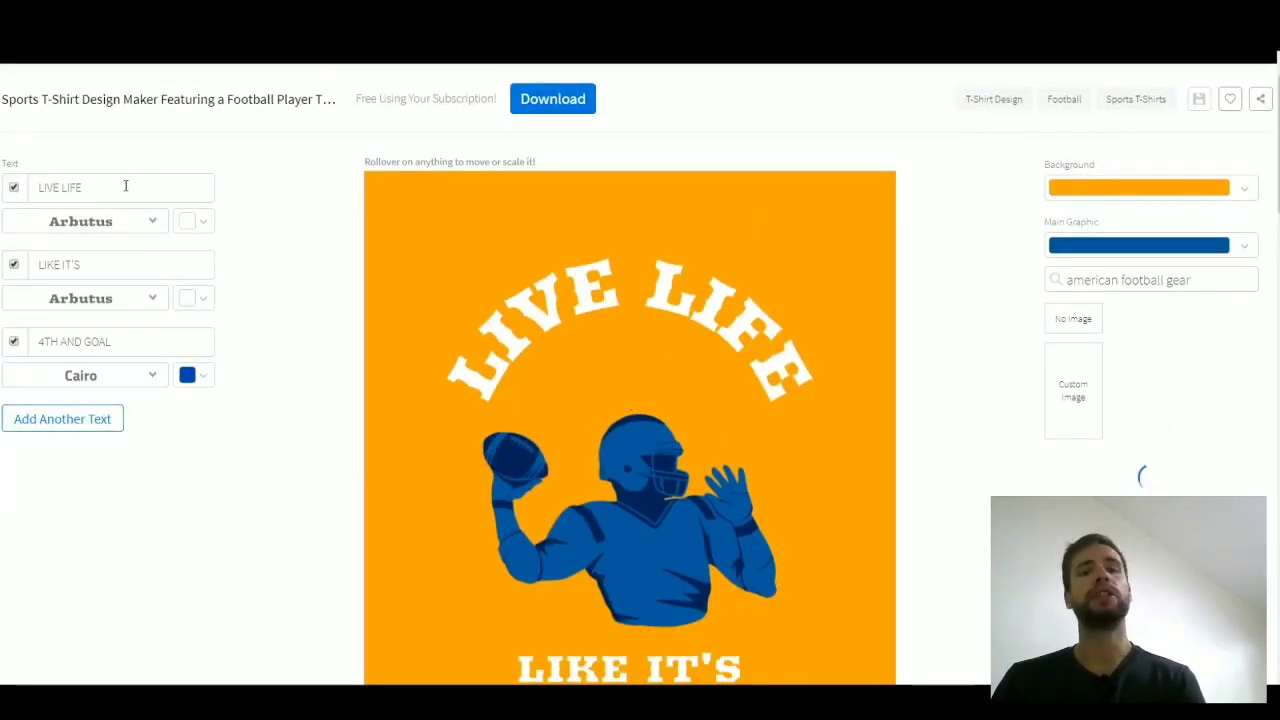
{"action": "scroll", "coordinate": [129, 189], "scroll_direction": "down", "scroll_amount": 1}
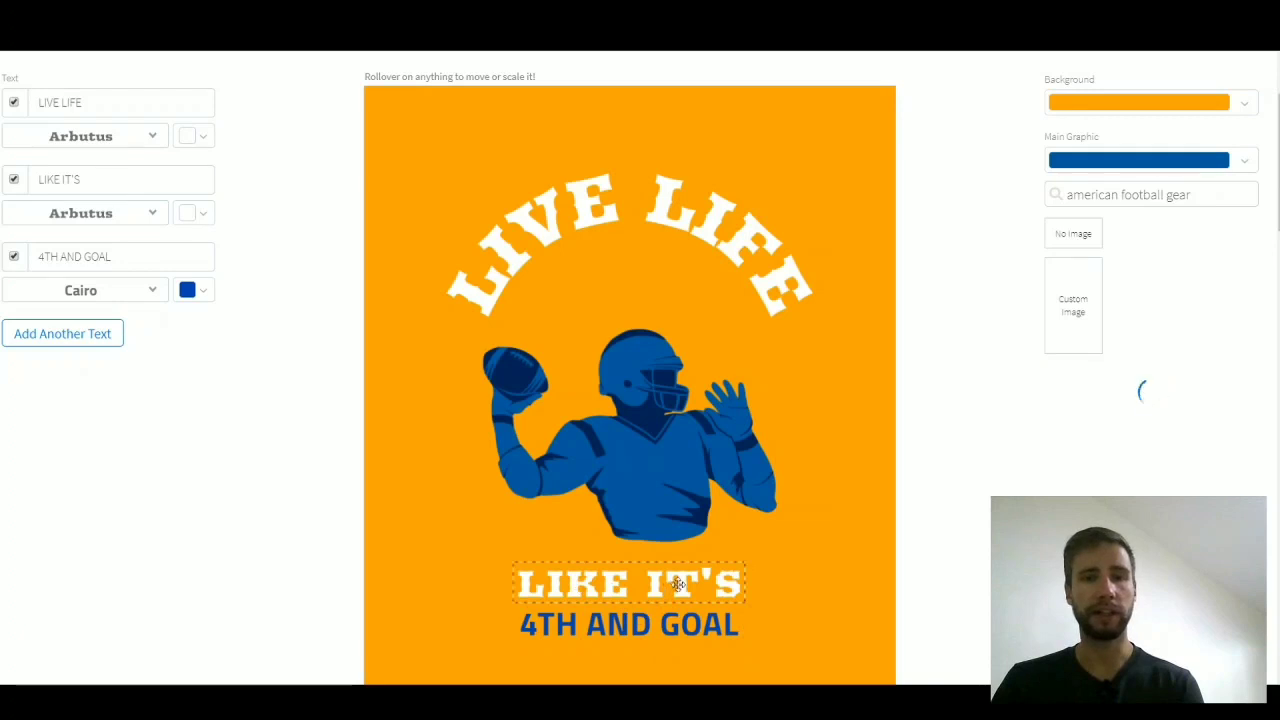
Hide the "LIKE IT'S" text line of the design and show it again.
{"action": "left_click", "coordinate": [14, 180]}
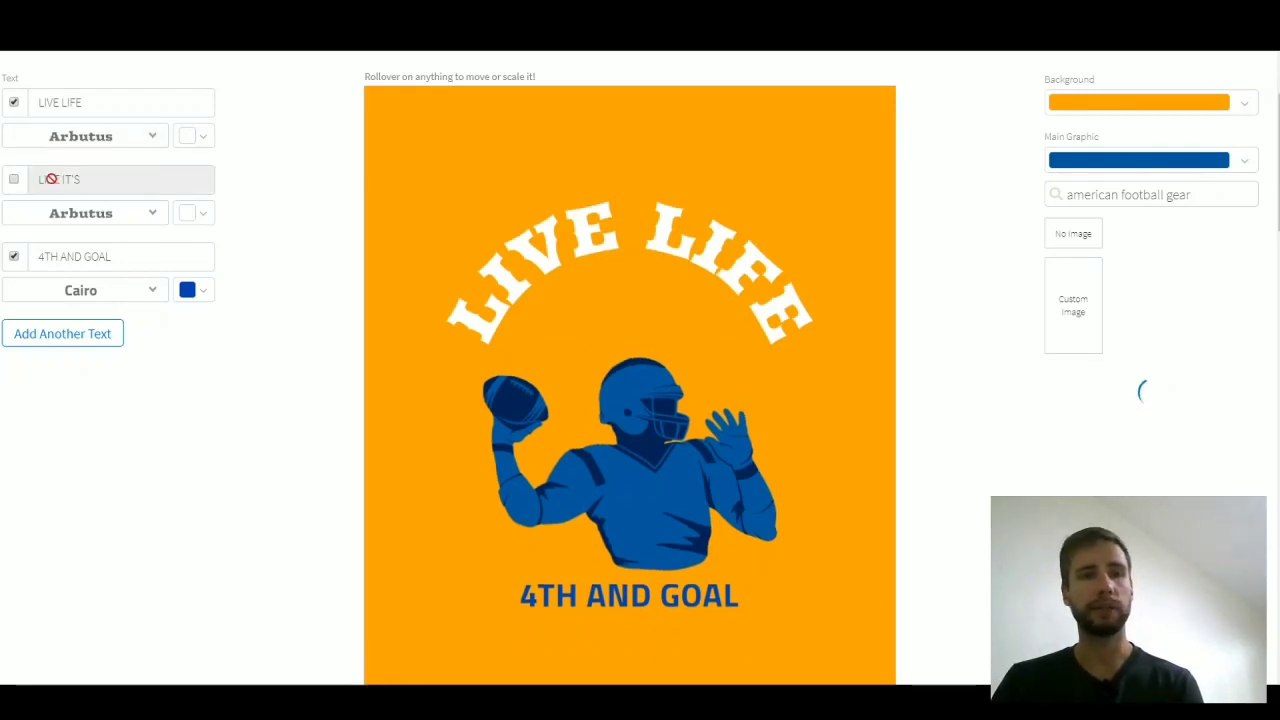
{"action": "left_click", "coordinate": [14, 180]}
Replace the "LIVE LIFE" text with "Bonjour" and center it horizontally above the football player.
{"action": "triple_click", "coordinate": [45, 101]}
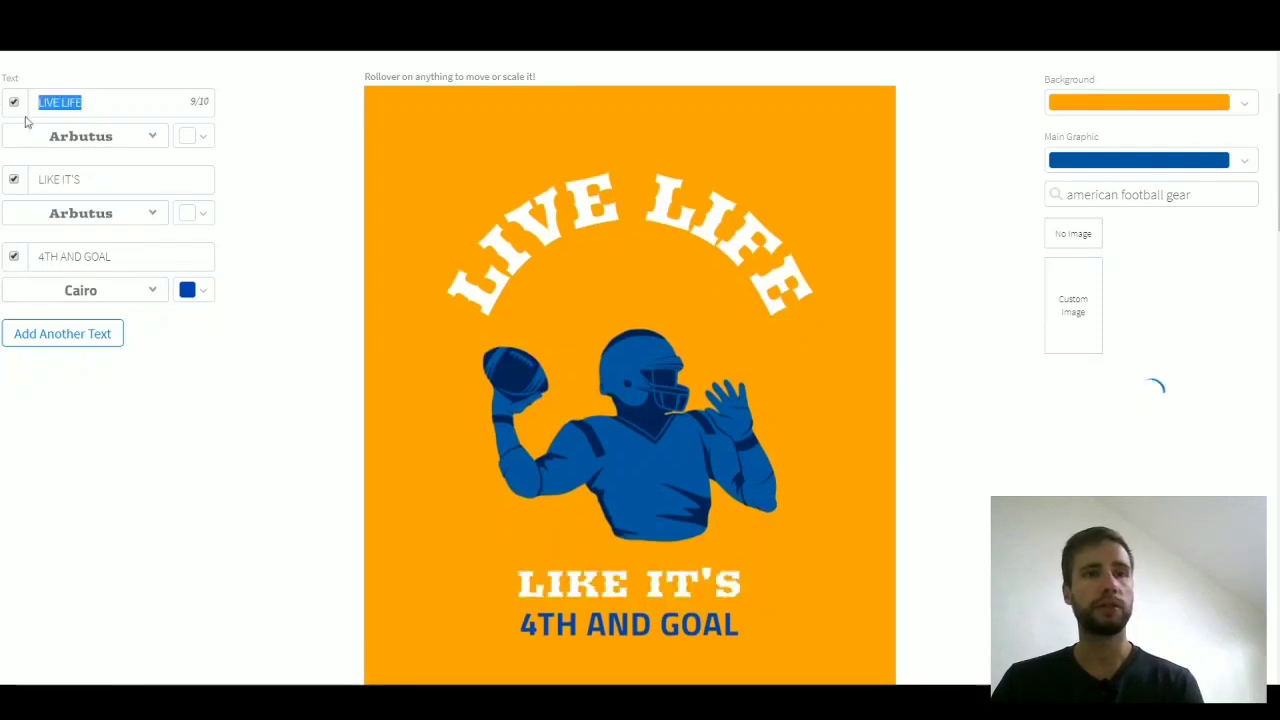
{"action": "type", "text": "Bonjour"}
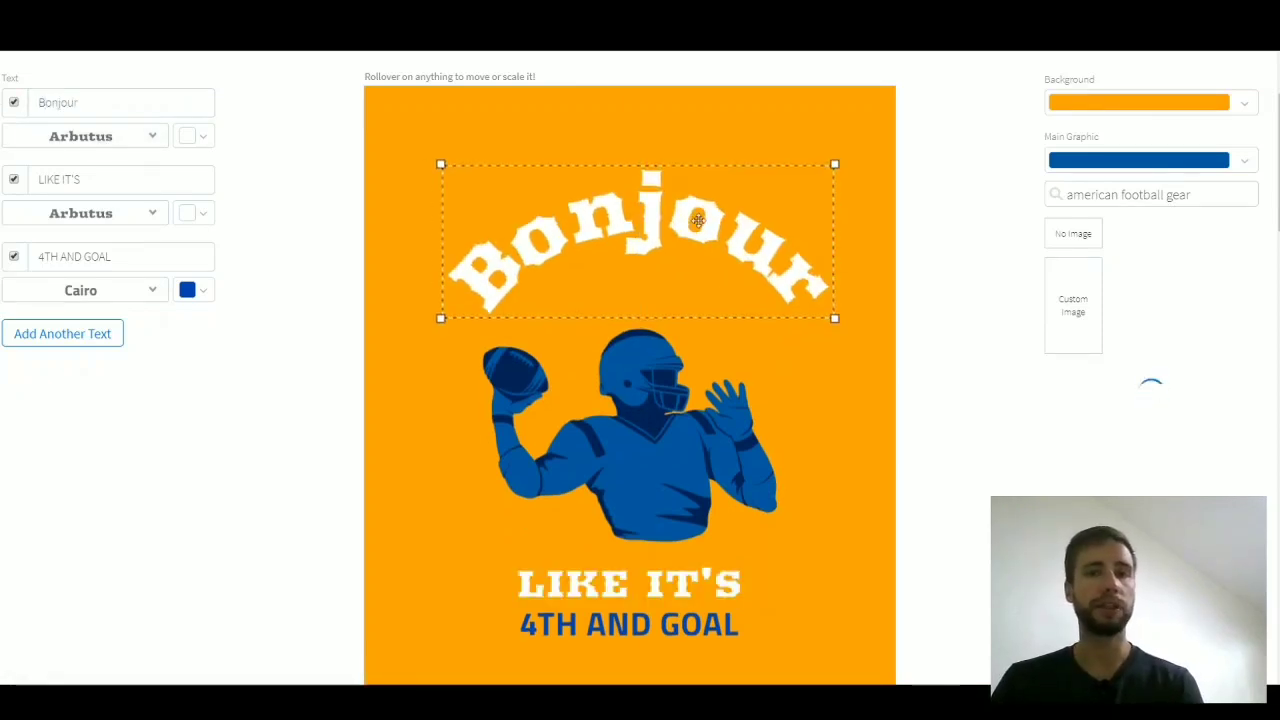
{"action": "left_click_drag", "start_coordinate": [678, 227], "coordinate": [680, 227]}
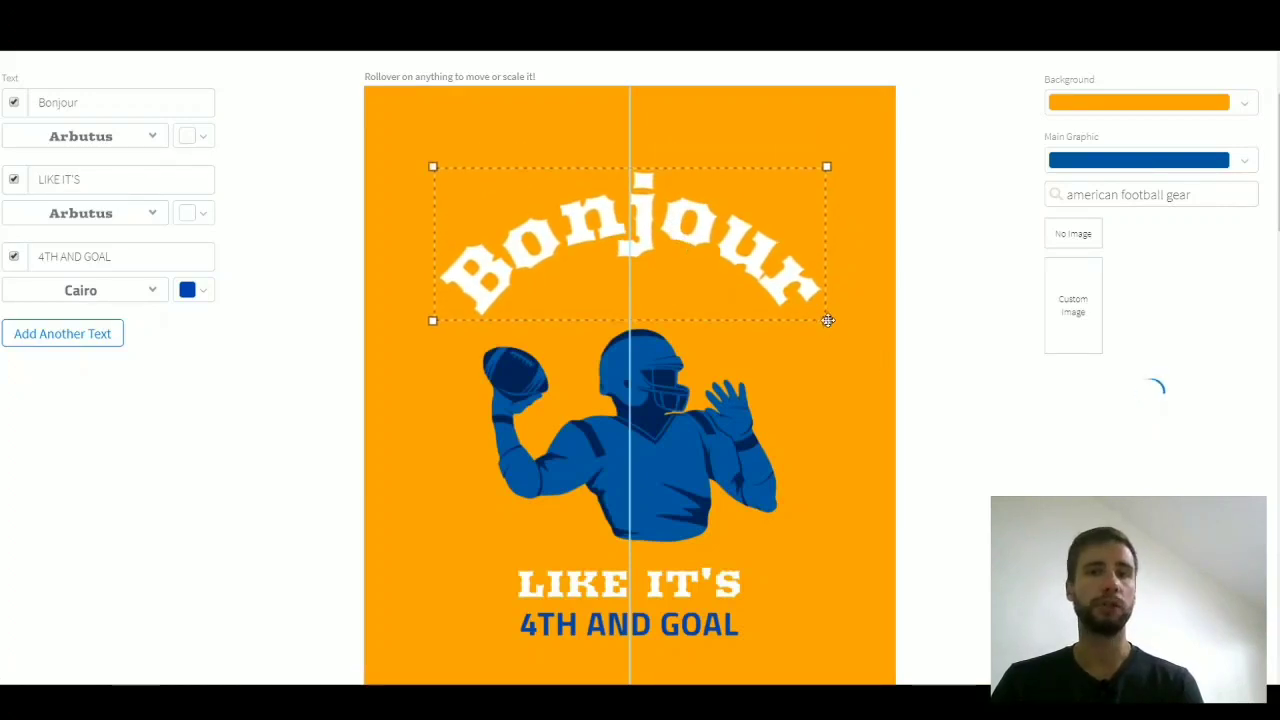
Shrink the arched "Bonjour" text to about two thirds of its size and add another text line to the design.
{"action": "left_click_drag", "start_coordinate": [828, 322], "coordinate": [700, 274]}
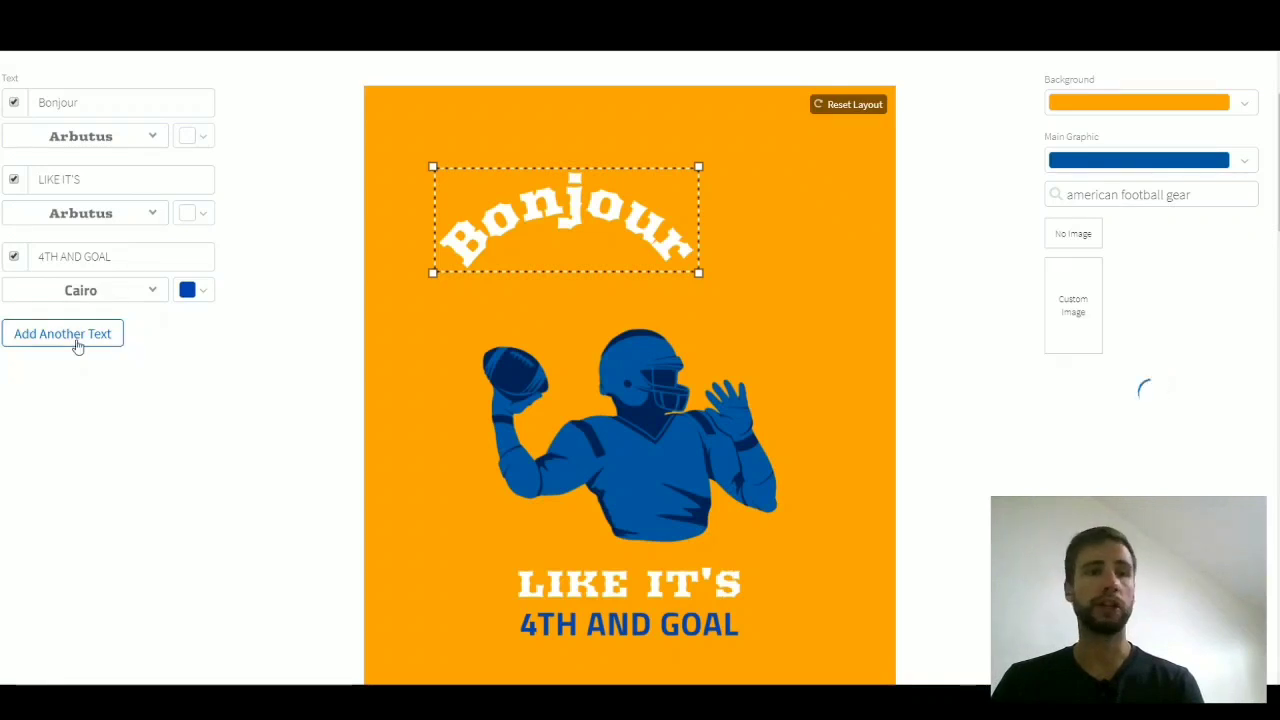
{"action": "scroll", "coordinate": [180, 380], "scroll_direction": "down", "scroll_amount": 1}
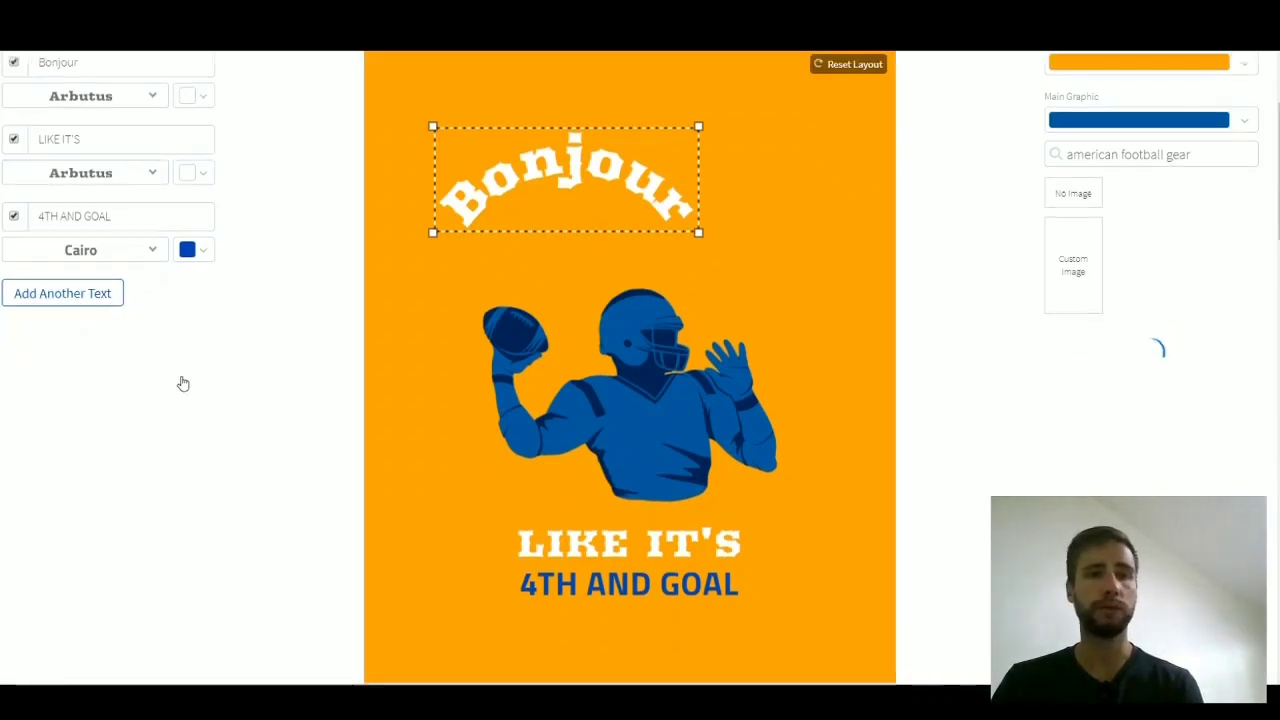
{"action": "left_click", "coordinate": [62, 293]}
{"action": "scroll", "coordinate": [938, 444], "scroll_direction": "down", "scroll_amount": 3}
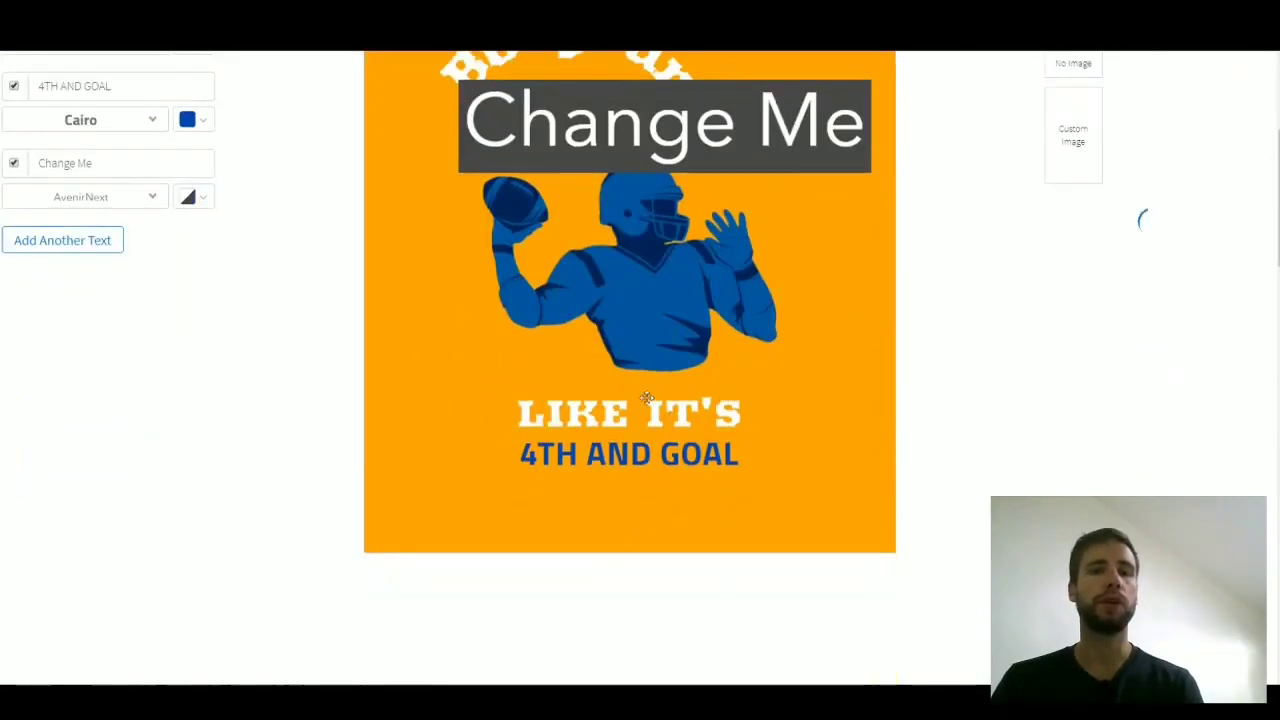
{"action": "left_click", "coordinate": [648, 252]}
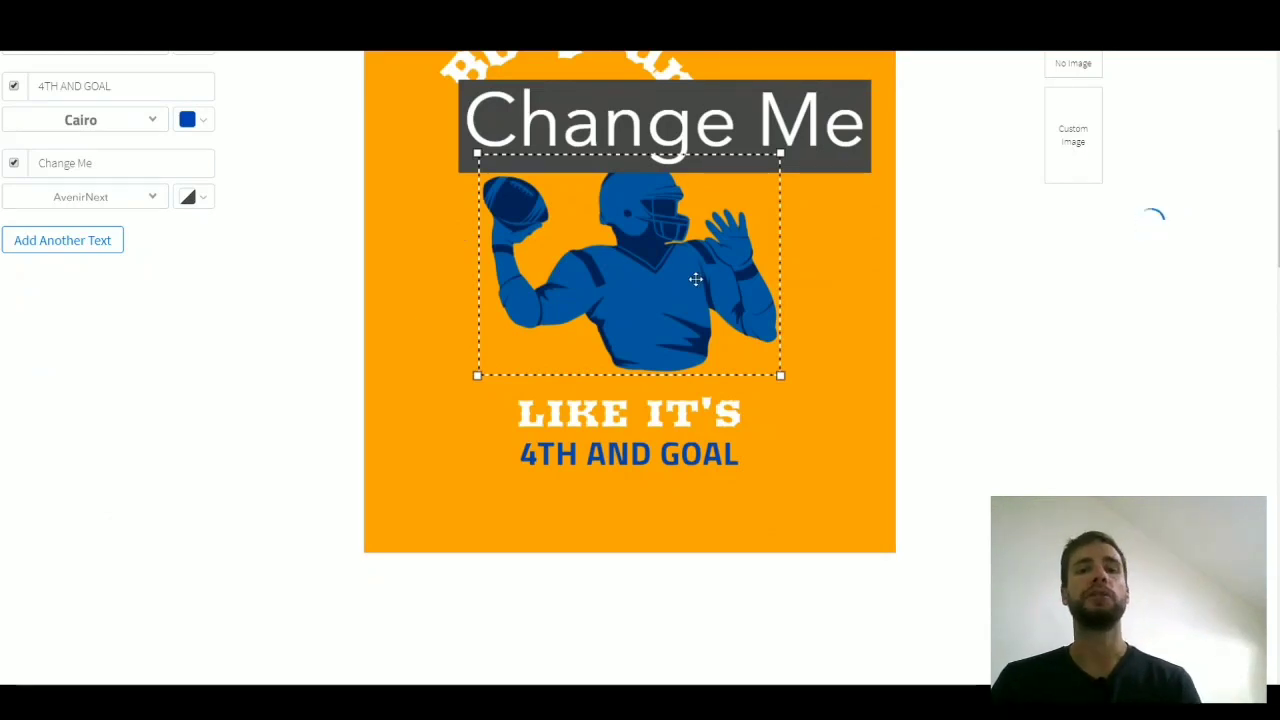
{"action": "scroll", "coordinate": [694, 280], "scroll_direction": "up", "scroll_amount": 1}
{"action": "scroll", "coordinate": [893, 377], "scroll_direction": "up", "scroll_amount": 3}
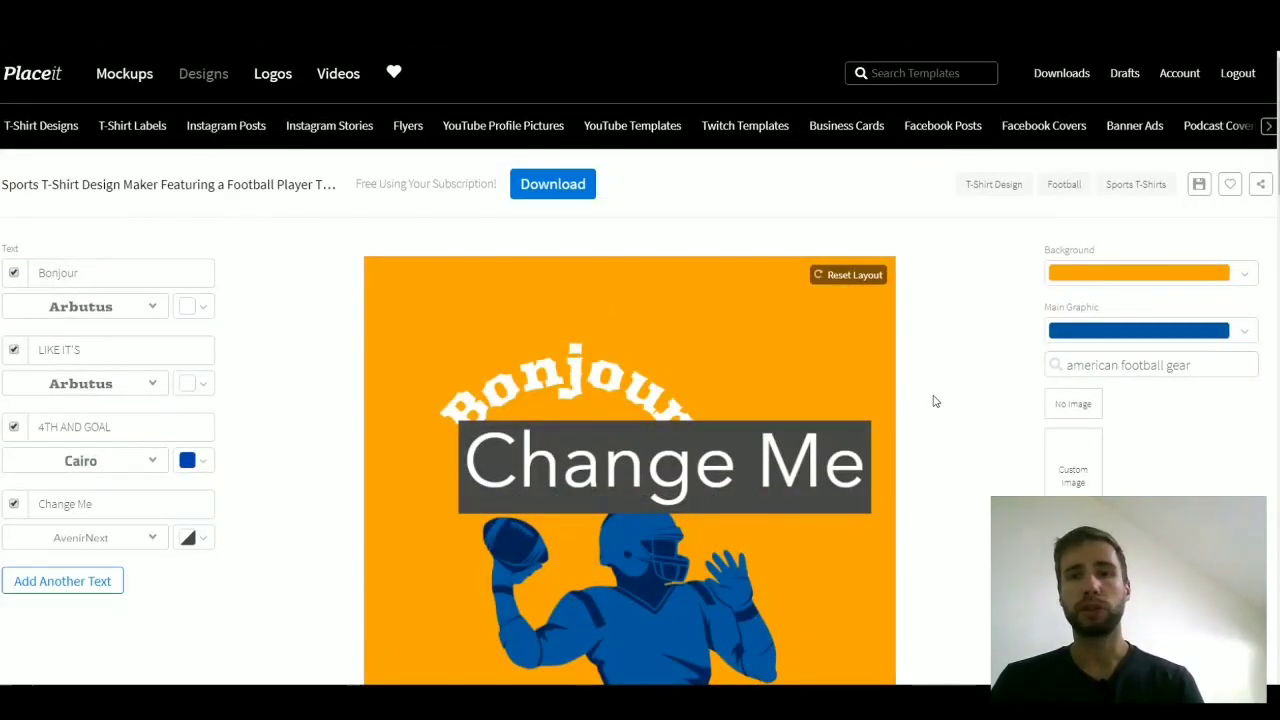
Hide the "Change Me" text and replace the football player with the fluffy sitting dog found by searching the graphics for "dog".
{"action": "left_click_drag", "start_coordinate": [1227, 364], "coordinate": [1030, 370]}
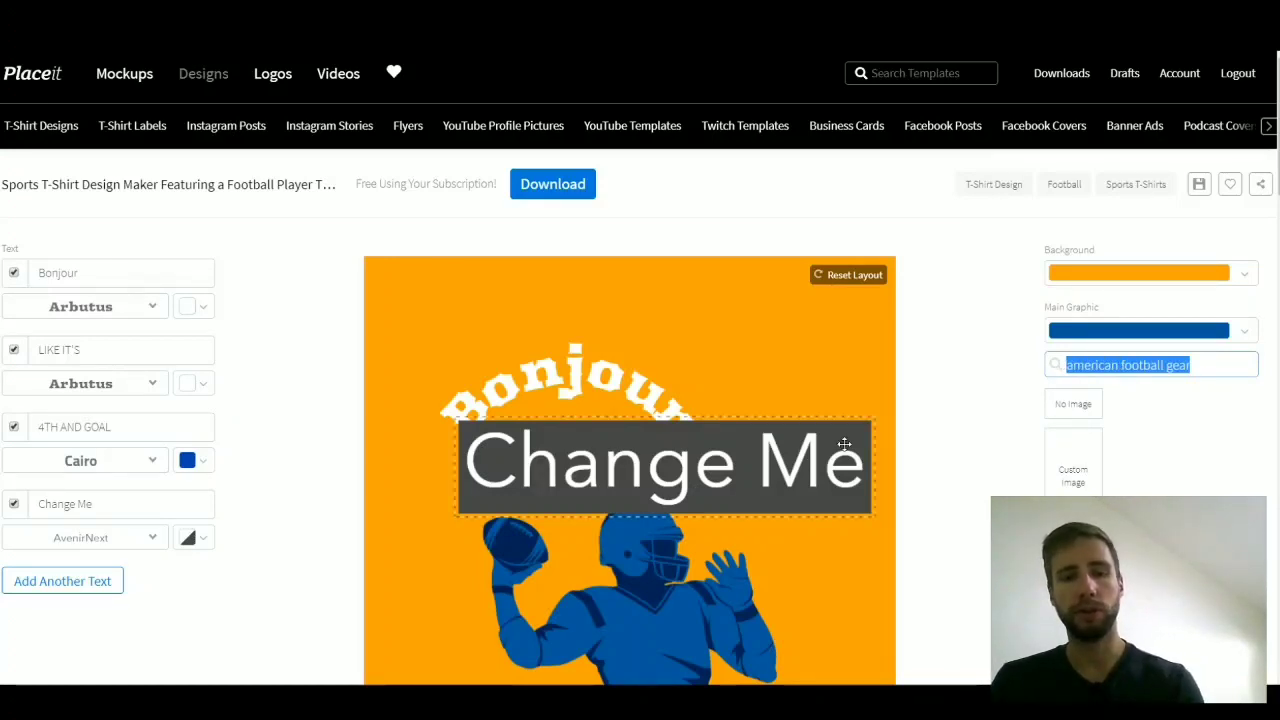
{"action": "type", "text": "dog"}
{"action": "scroll", "coordinate": [1249, 436], "scroll_direction": "down", "scroll_amount": 5}
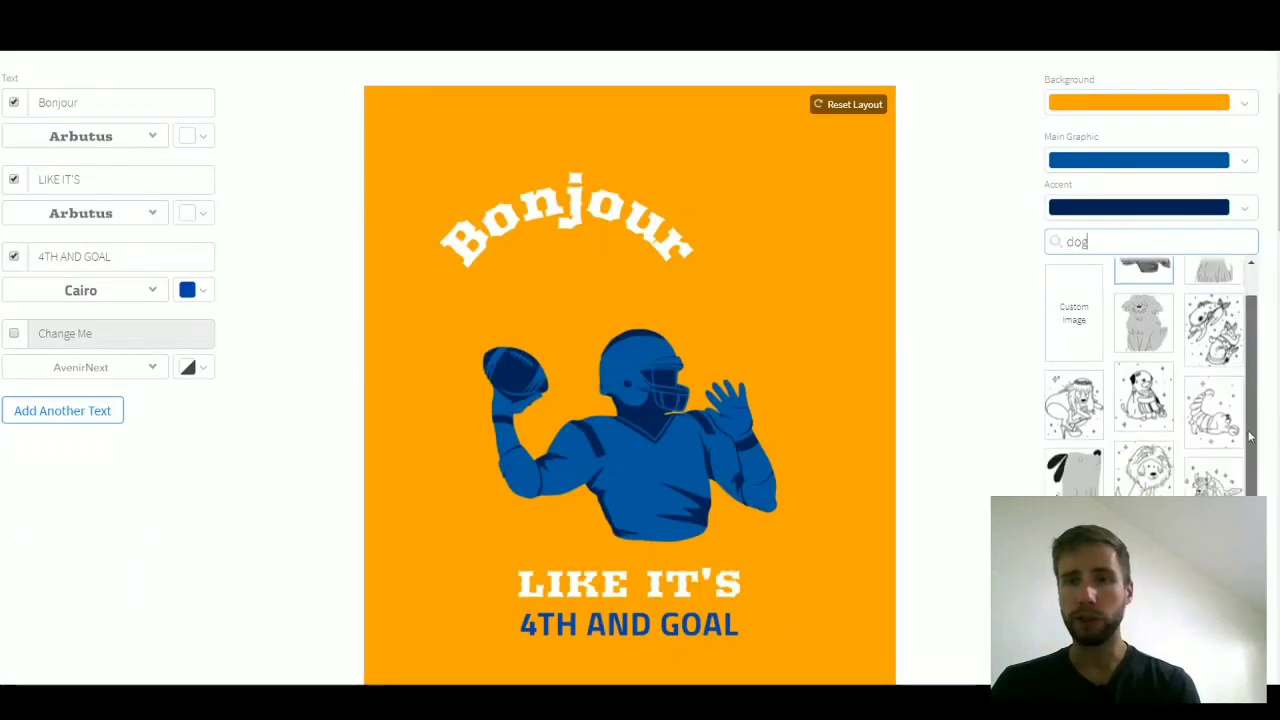
{"action": "scroll", "coordinate": [1249, 436], "scroll_direction": "down", "scroll_amount": 2}
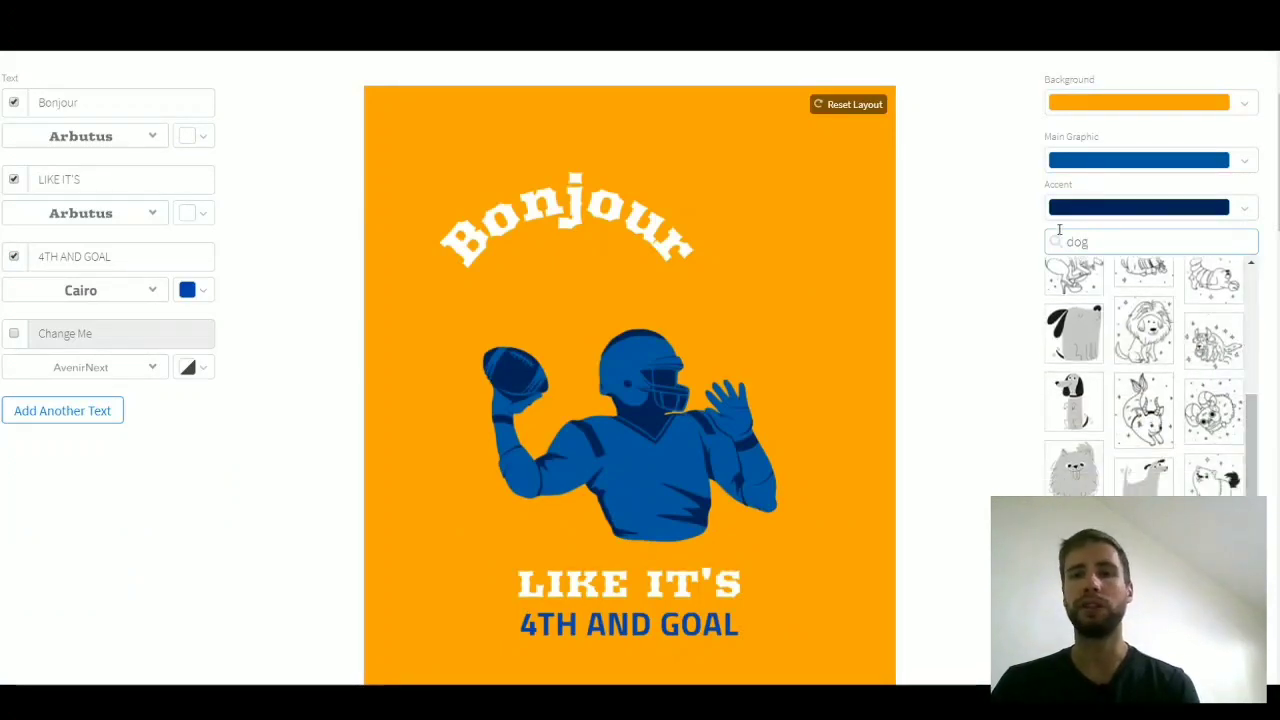
{"action": "scroll", "coordinate": [1109, 446], "scroll_direction": "down", "scroll_amount": 3}
{"action": "scroll", "coordinate": [1109, 446], "scroll_direction": "up", "scroll_amount": 3}
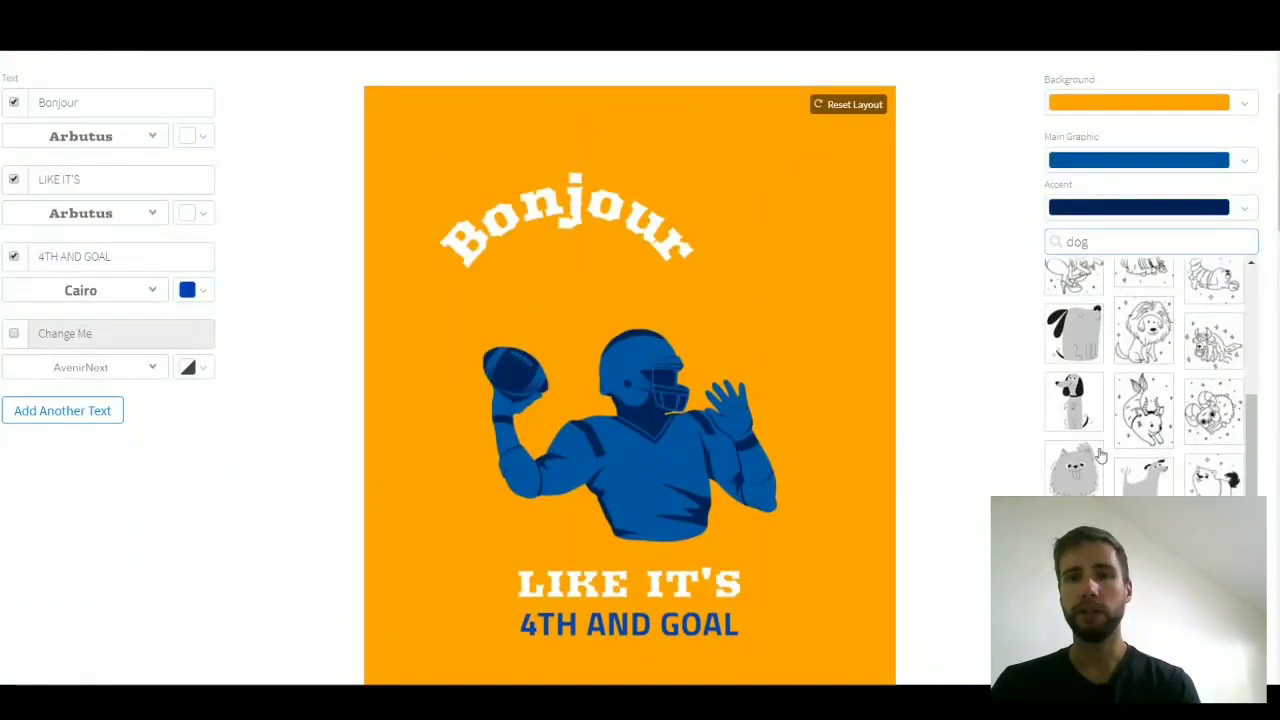
{"action": "left_click", "coordinate": [963, 423]}
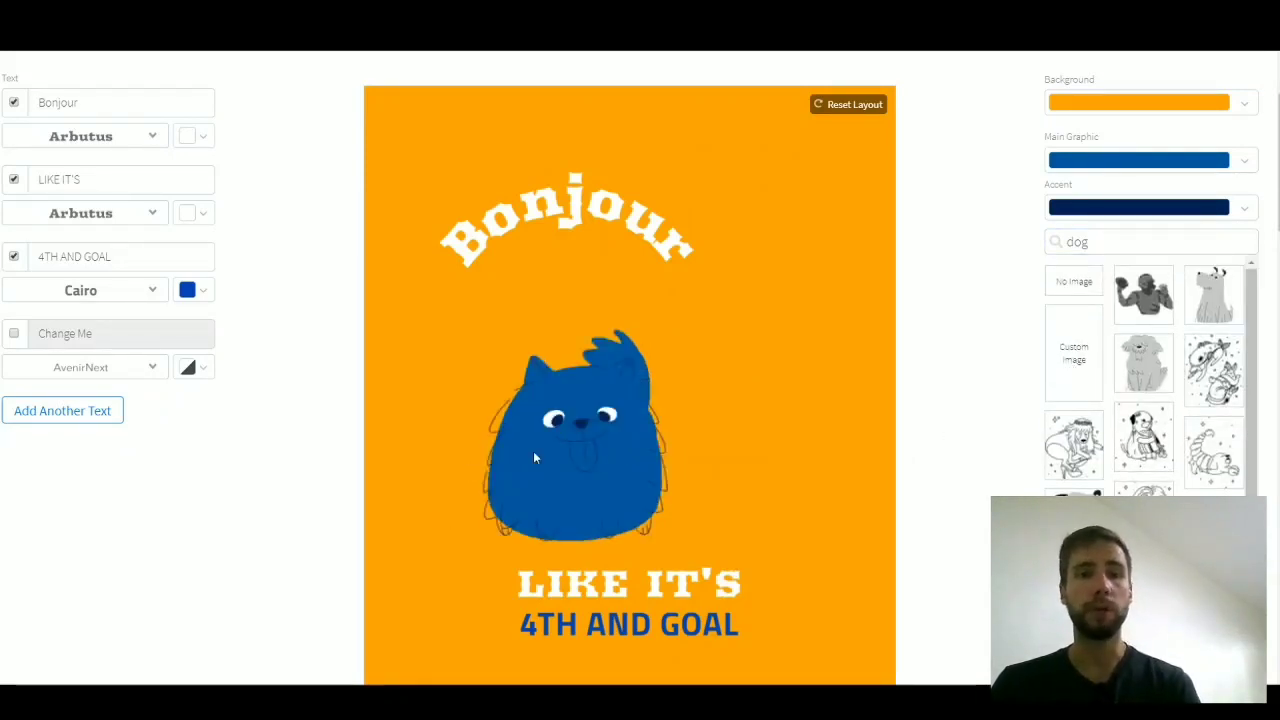
Move the dog graphic to the horizontal center of the design, just above the "LIKE IT'S" text.
{"action": "left_click_drag", "start_coordinate": [534, 455], "coordinate": [631, 434]}
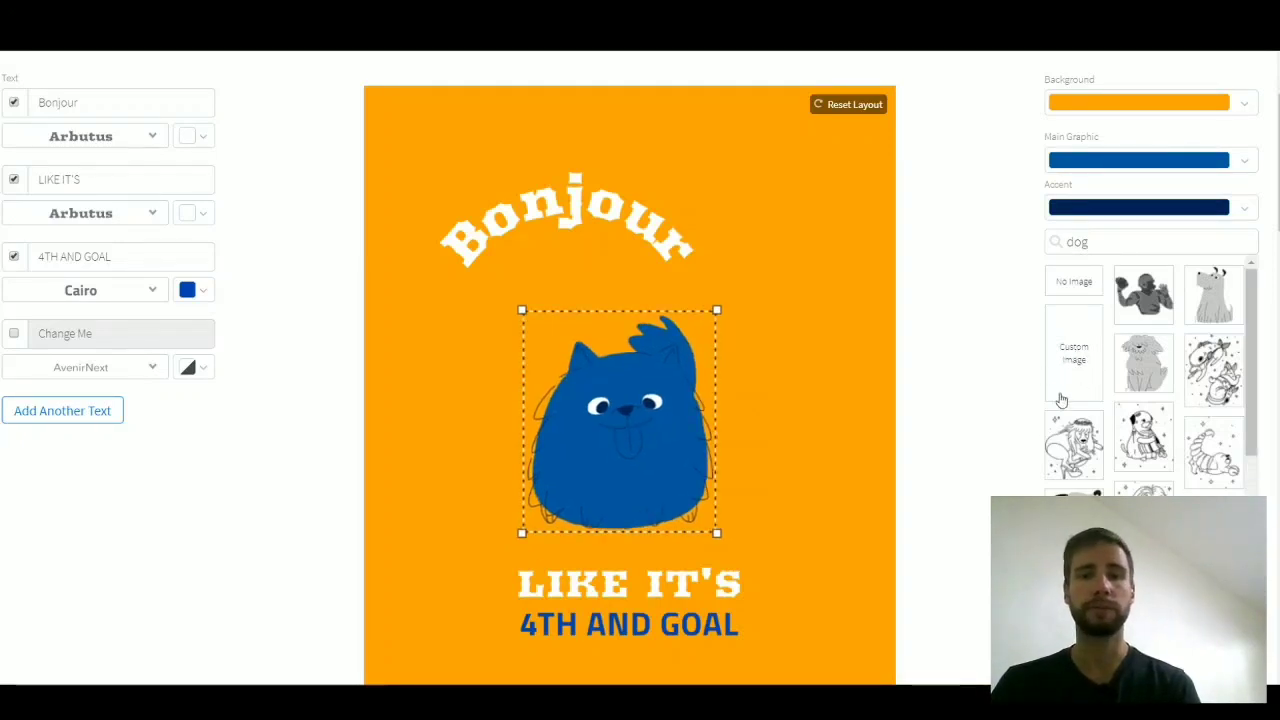
{"action": "scroll", "coordinate": [994, 380], "scroll_direction": "up", "scroll_amount": 1}
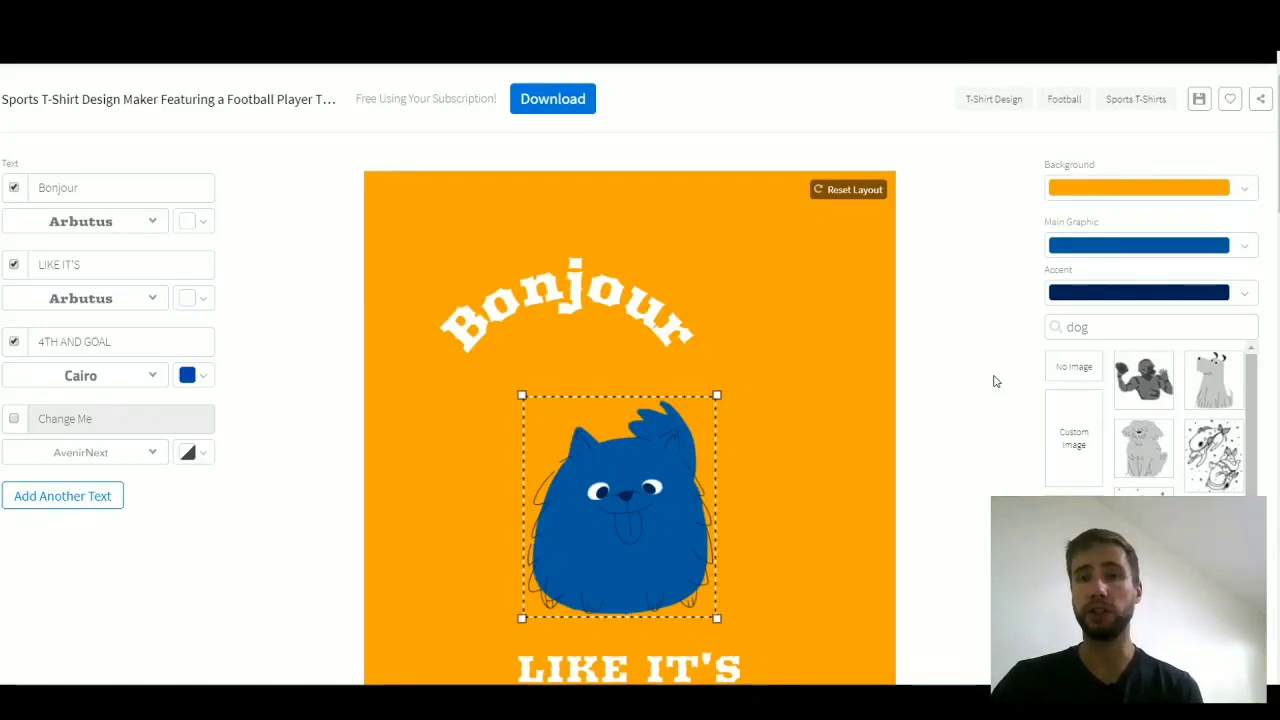
{"action": "left_click", "coordinate": [781, 290]}
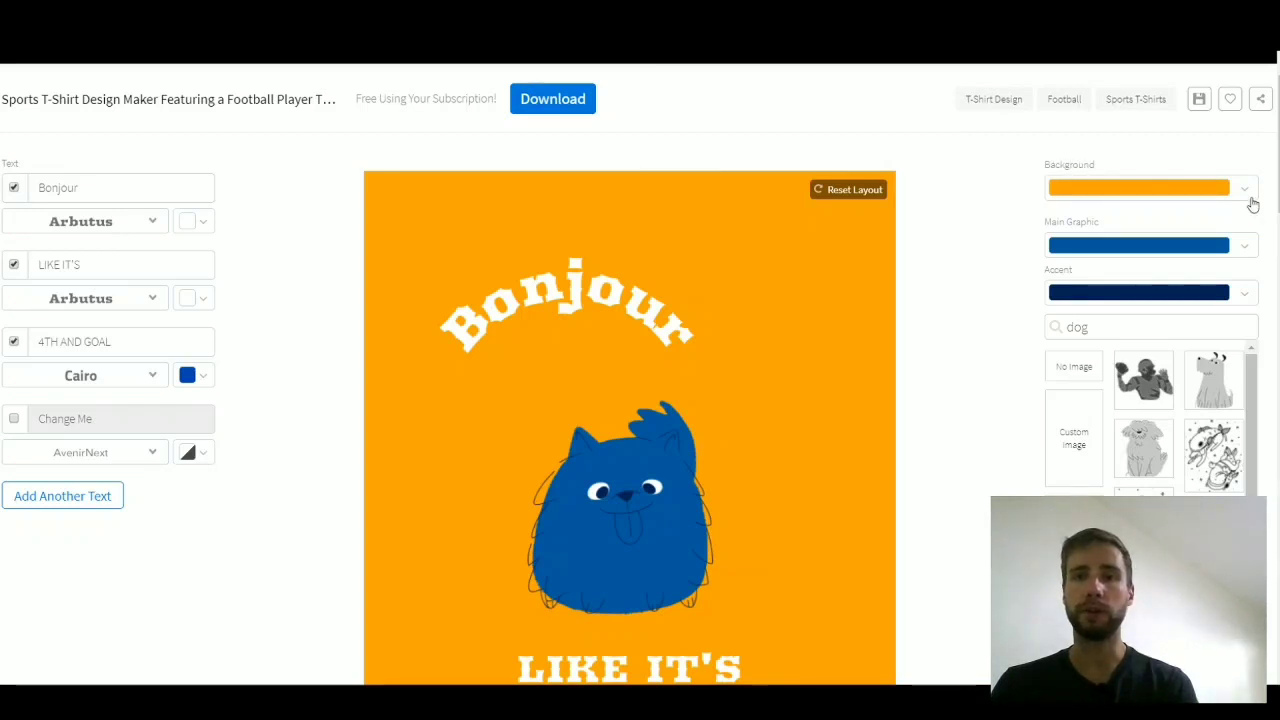
Change the design's background color to transparent.
{"action": "left_click", "coordinate": [1240, 196]}
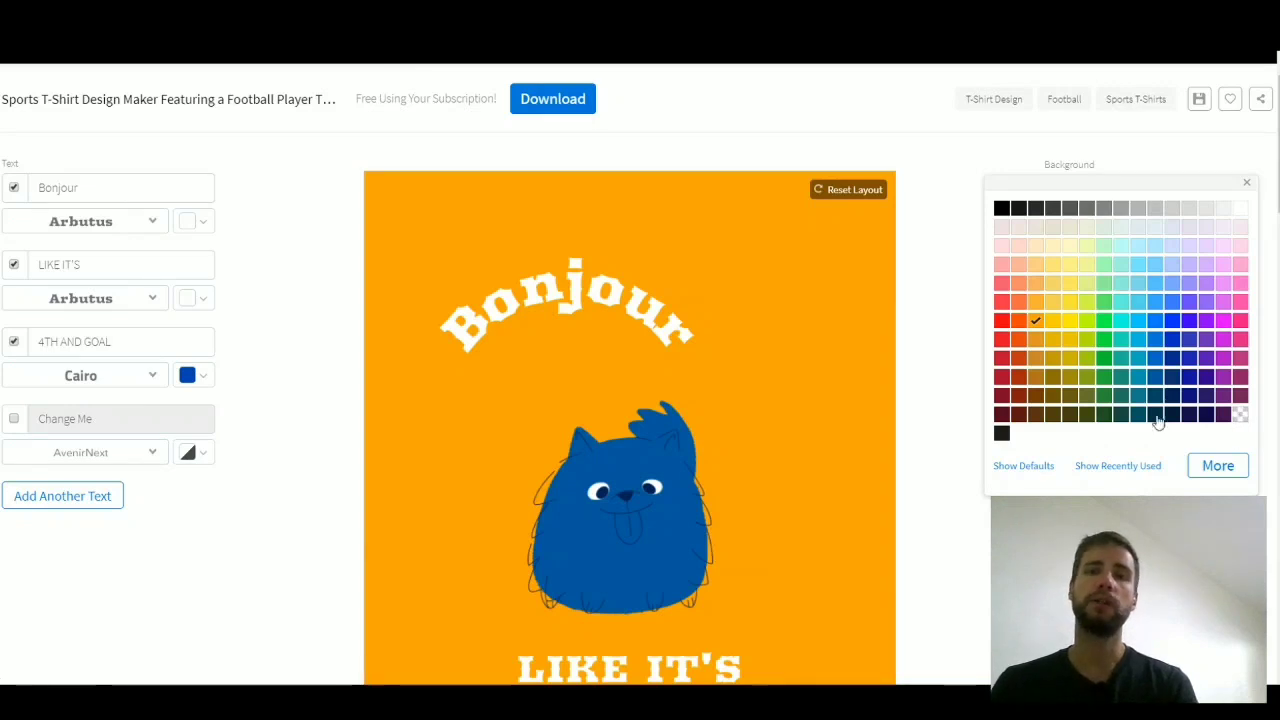
{"action": "left_click", "coordinate": [1239, 416]}
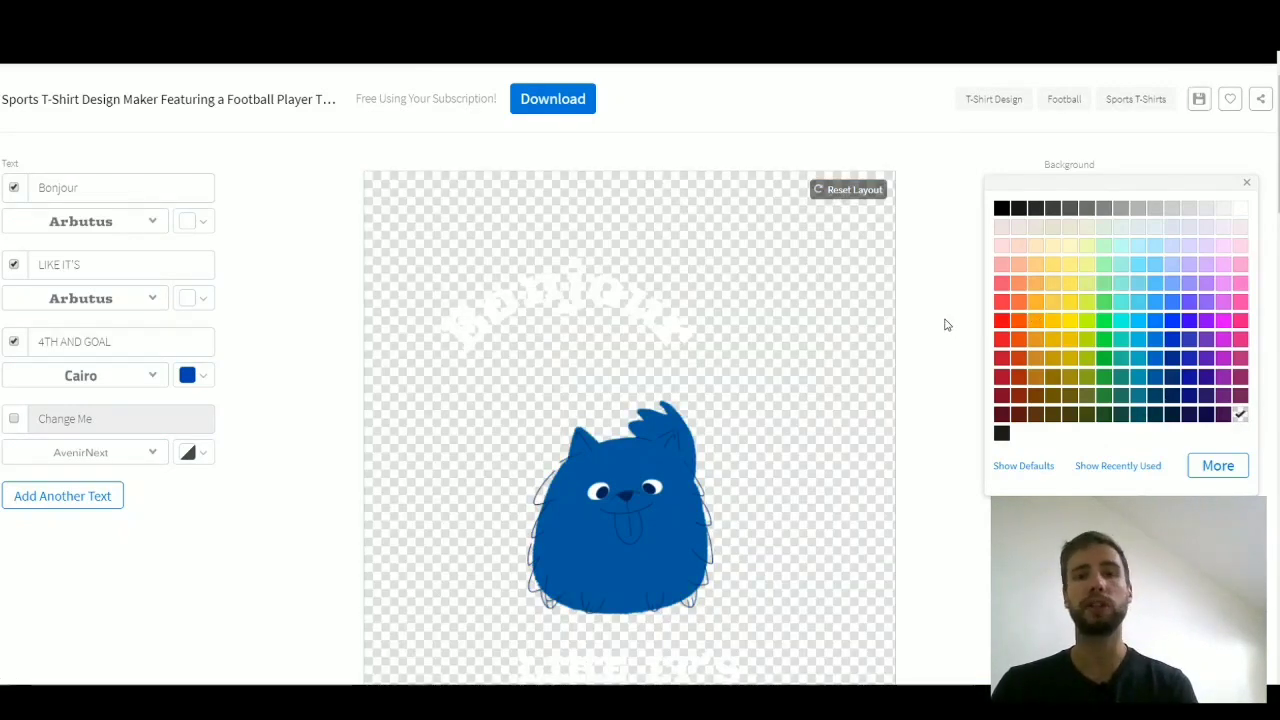
{"action": "scroll", "coordinate": [943, 323], "scroll_direction": "up", "scroll_amount": 1}
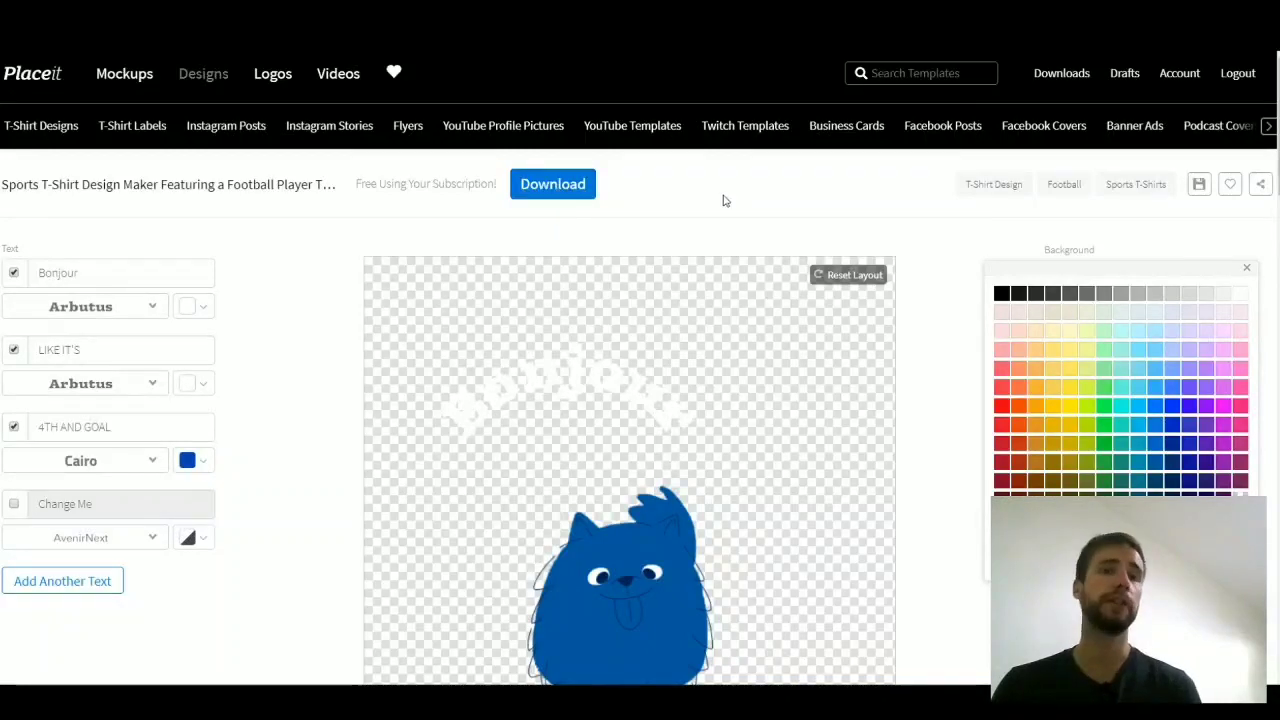
Center the "Bonjour" text horizontally above the dog graphic and deselect it.
{"action": "left_click", "coordinate": [940, 349]}
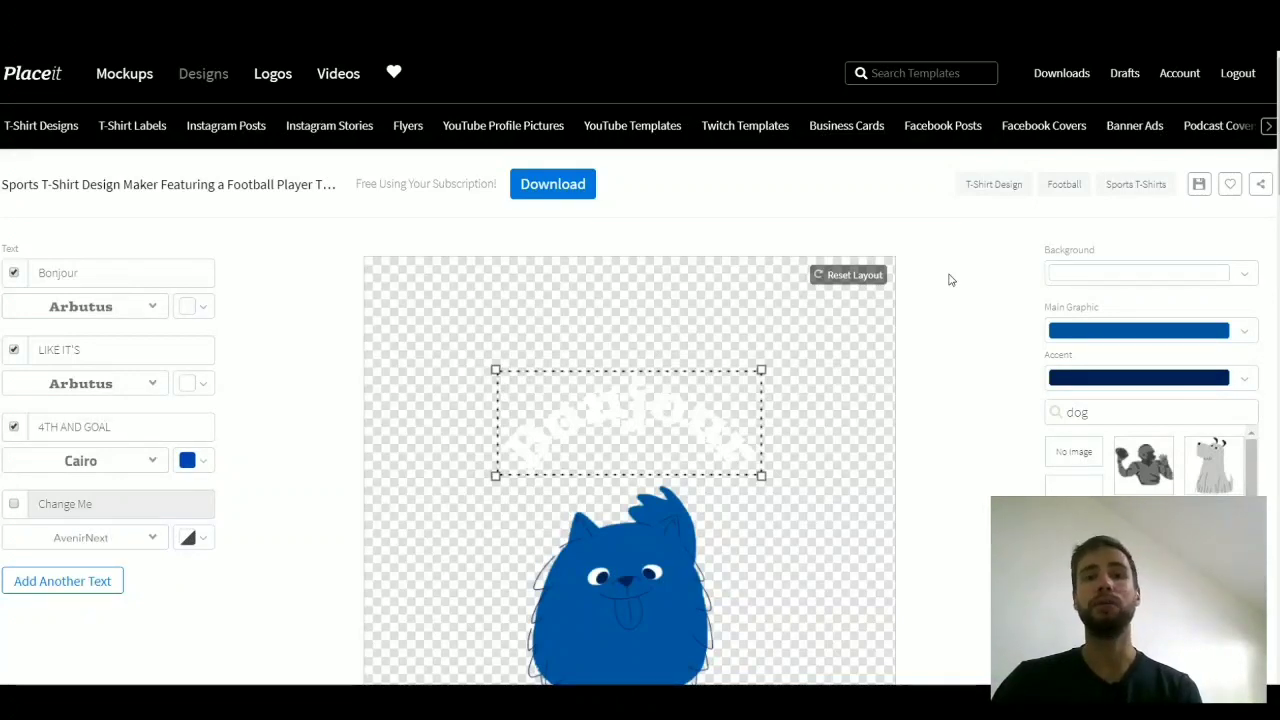
{"action": "left_click", "coordinate": [490, 484]}
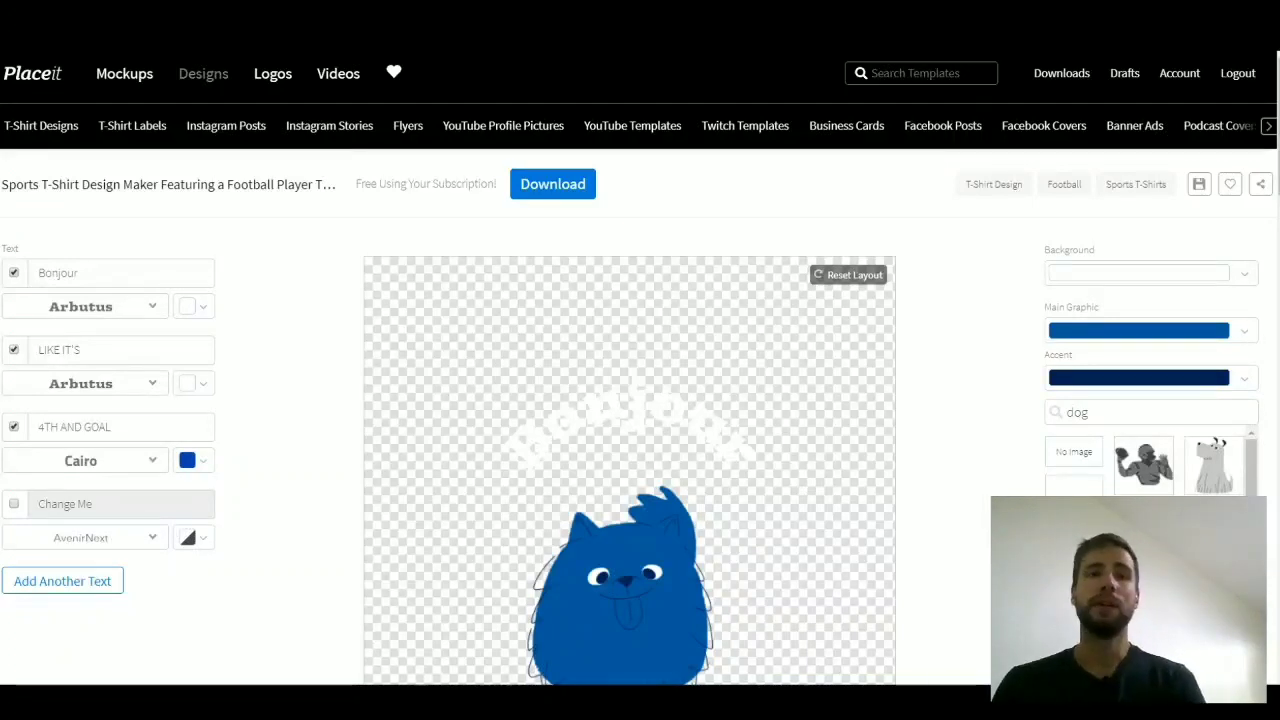
{"action": "mouse_move", "coordinate": [277, 77]}
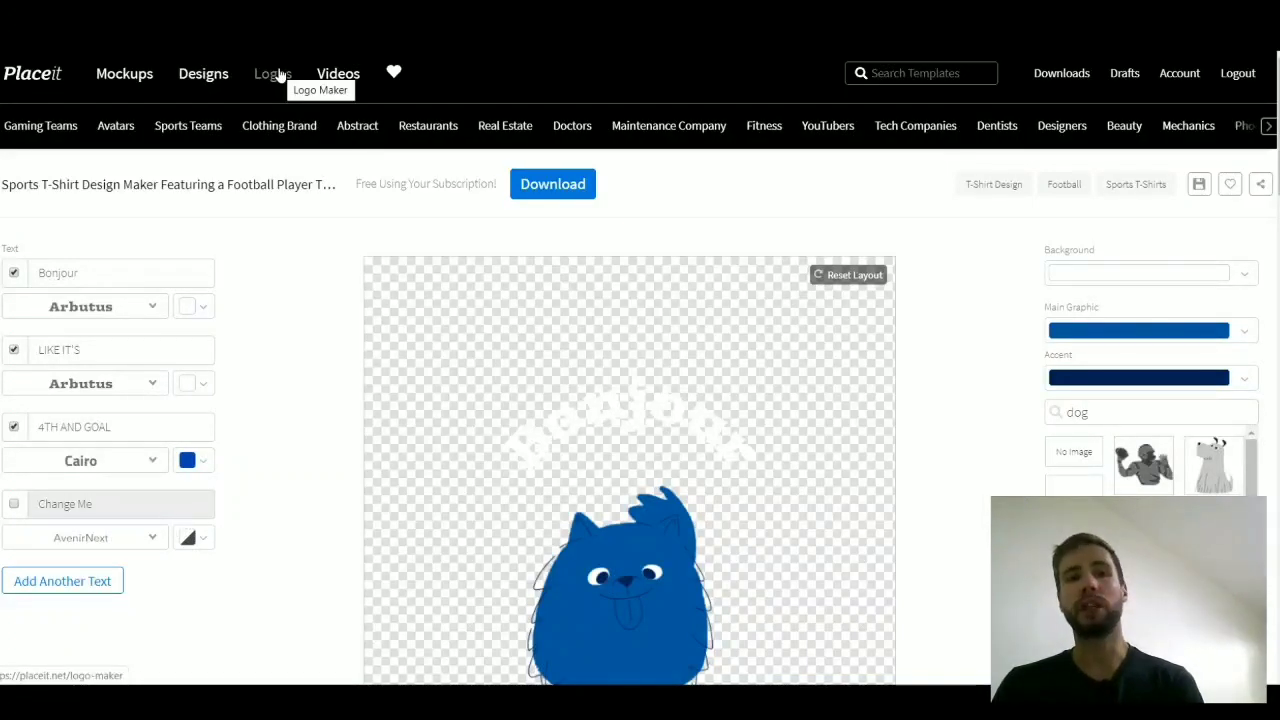
{"action": "mouse_move", "coordinate": [340, 78]}
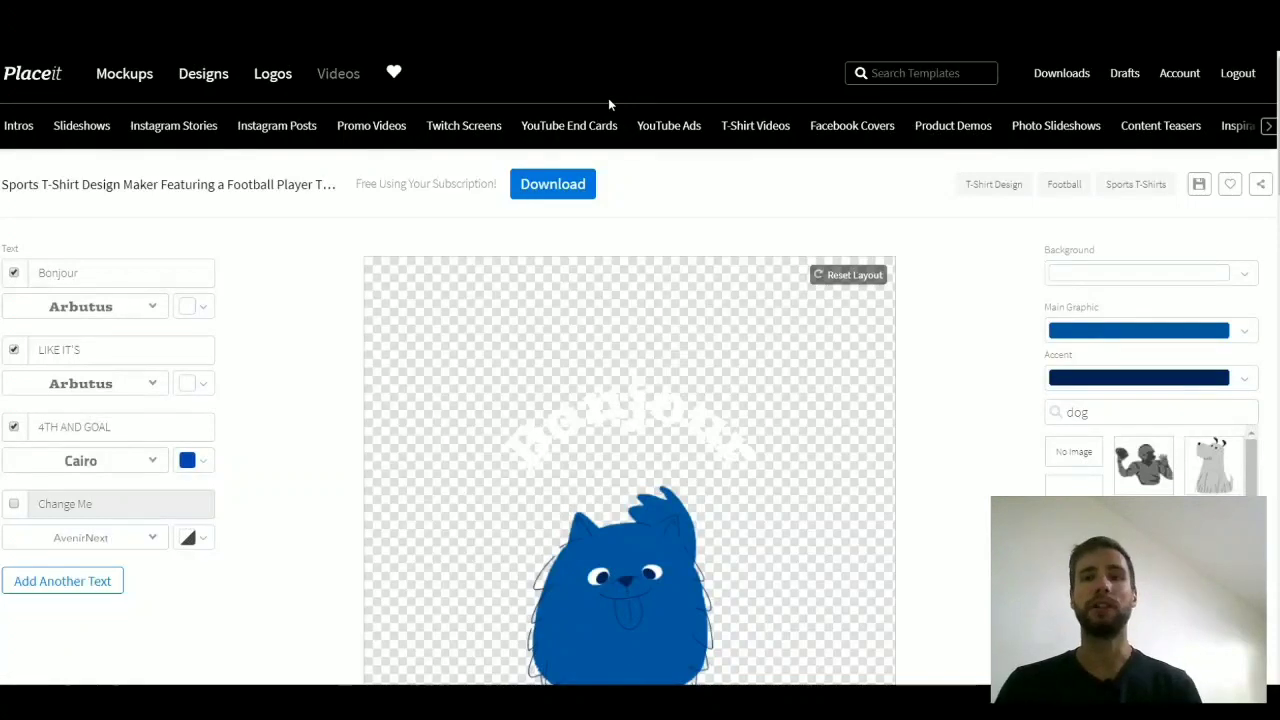